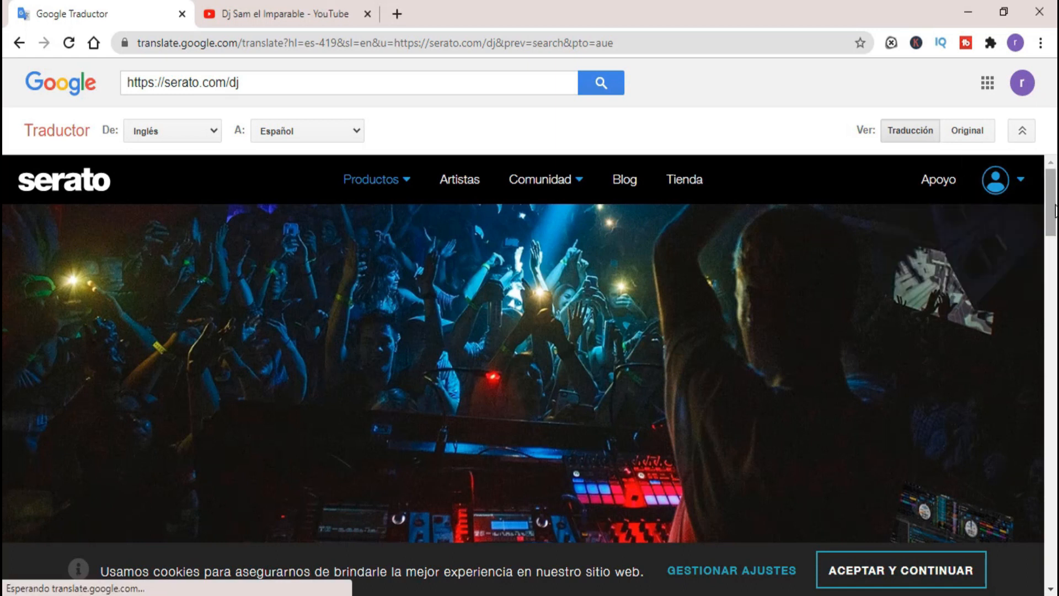
- Open the Serato DJ Pro v2.4.0 downloads page from the translated Serato site
{"action": "scroll", "coordinate": [1051, 232], "scroll_direction": "down", "scroll_amount": 5}
{"action": "left_click_drag", "start_coordinate": [1054, 251], "coordinate": [1054, 324]}
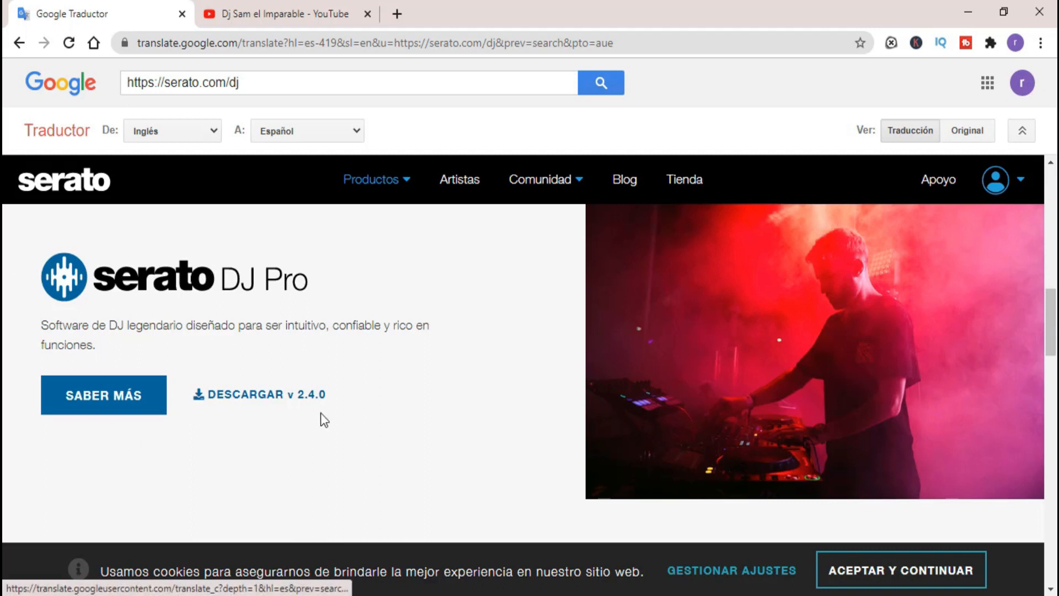
{"action": "left_click", "coordinate": [251, 395]}
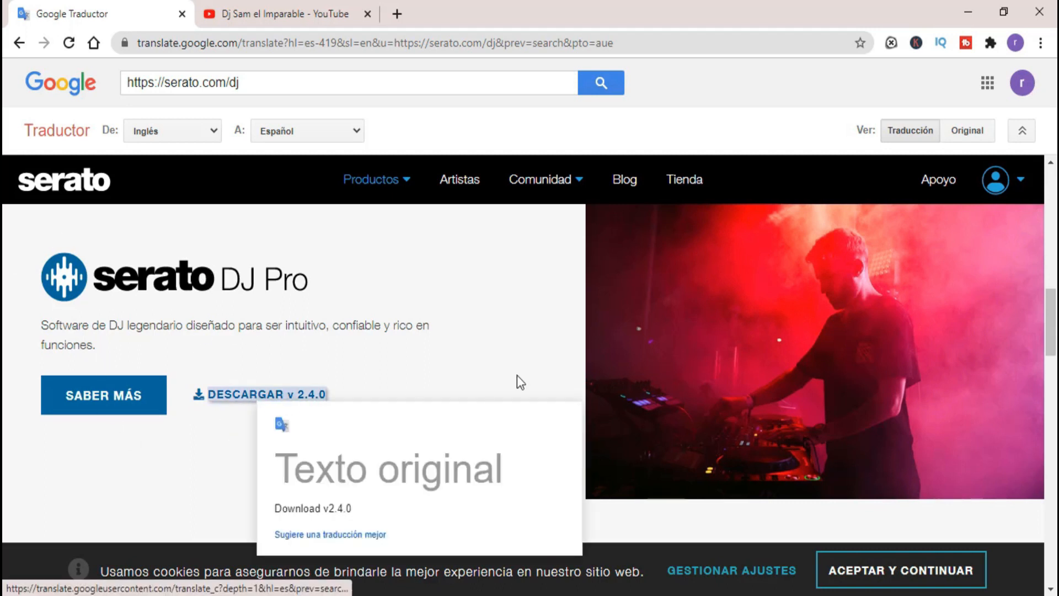
{"action": "scroll", "coordinate": [1053, 306], "scroll_direction": "down", "scroll_amount": 1}
{"action": "scroll", "coordinate": [1053, 306], "scroll_direction": "down", "scroll_amount": 3}
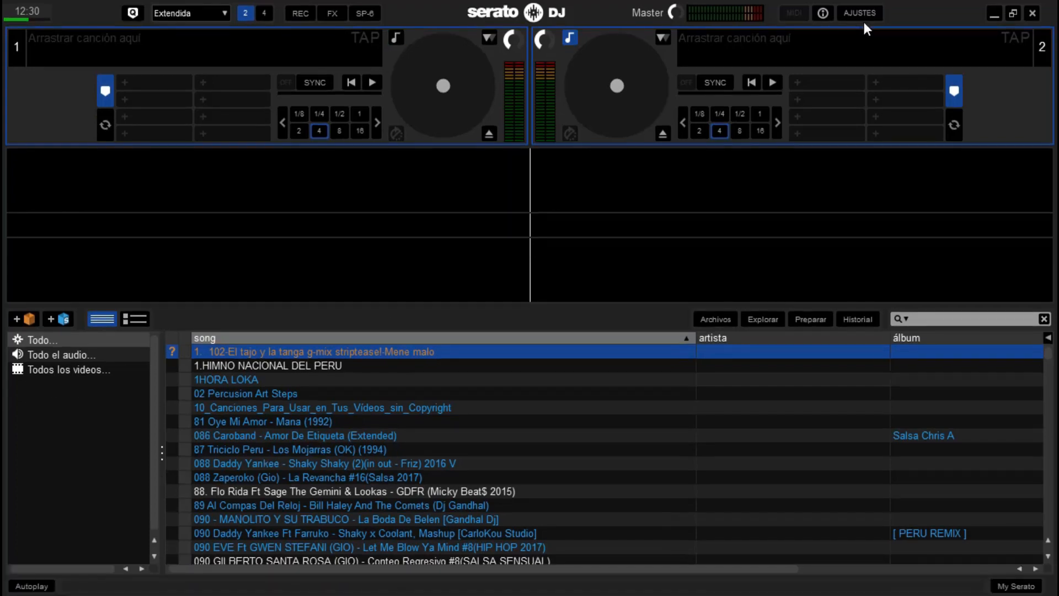
- Check the installed version in the settings of the existing Serato DJ program, then minimize it
{"action": "left_click", "coordinate": [861, 16]}
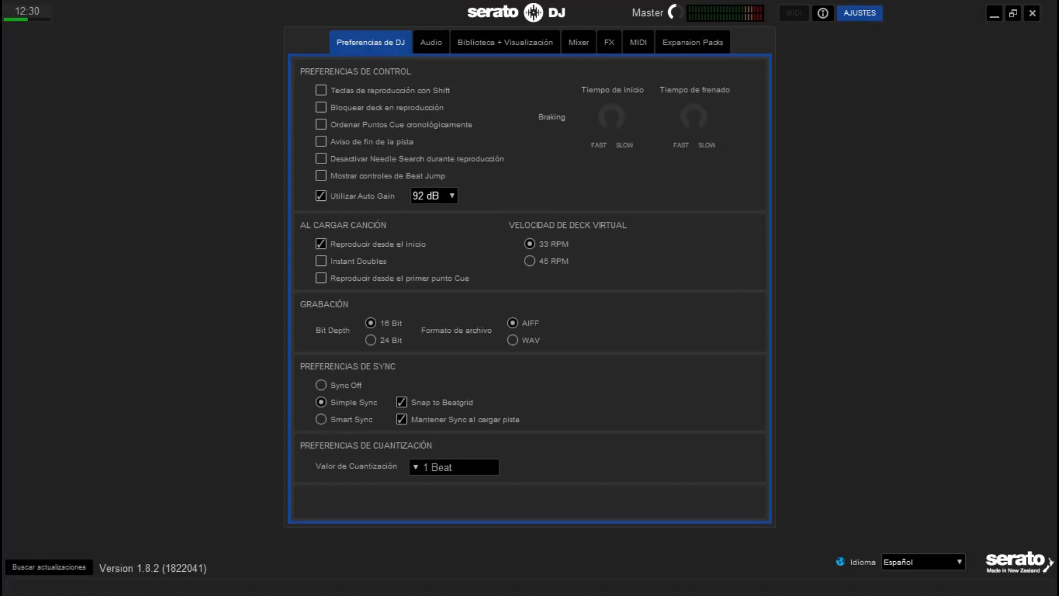
{"action": "left_click", "coordinate": [995, 14]}
- Read through the Serato DJ Pro 2.4 release features on the translated downloads page
{"action": "left_click_drag", "start_coordinate": [1055, 277], "coordinate": [1055, 356]}
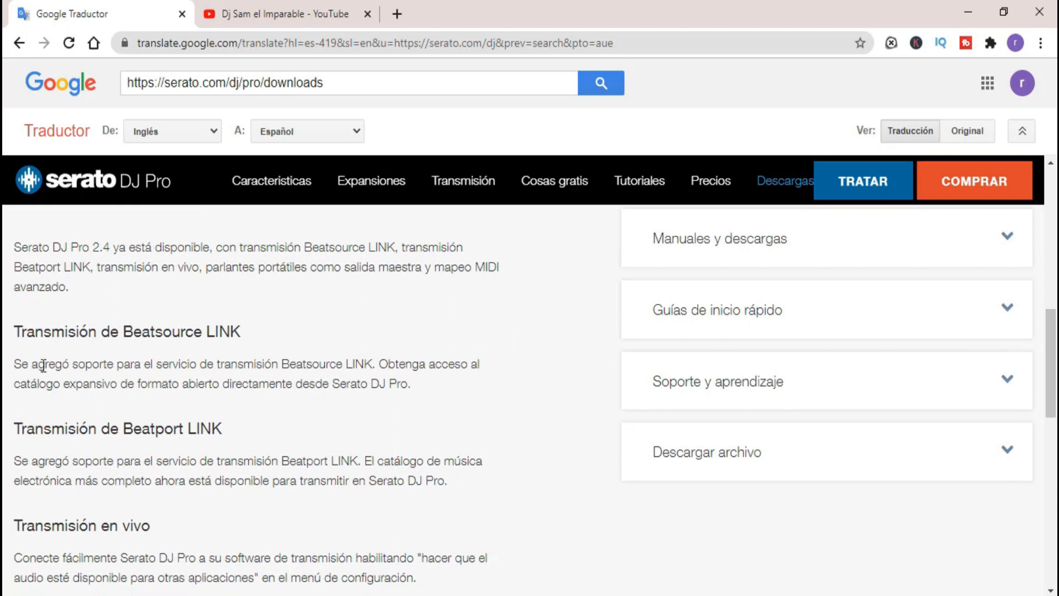
{"action": "mouse_move", "coordinate": [117, 358]}
{"action": "scroll", "coordinate": [874, 435], "scroll_direction": "down", "scroll_amount": 2}
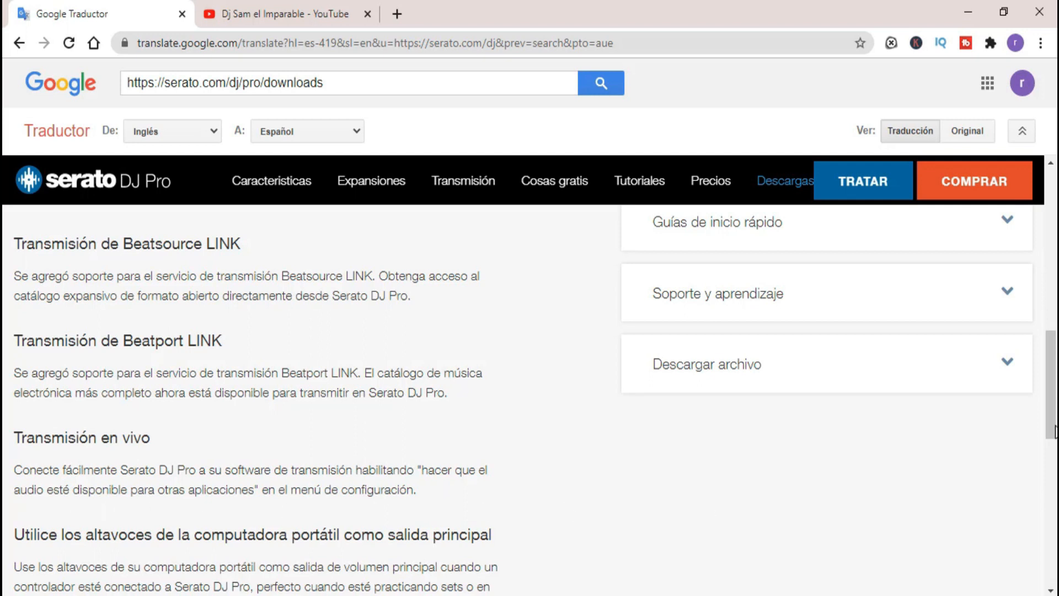
{"action": "scroll", "coordinate": [1053, 427], "scroll_direction": "down", "scroll_amount": 6}
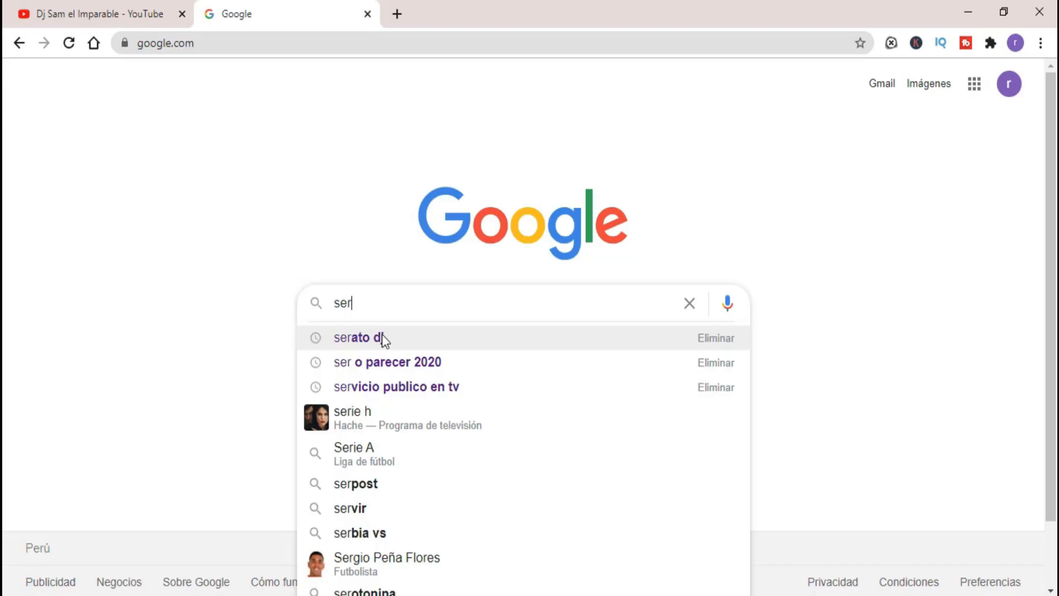
- Search Google for "serato dj", open the official Serato DJ site and go to the Serato DJ Pro v2.4.0 download page
{"action": "left_click", "coordinate": [382, 334]}
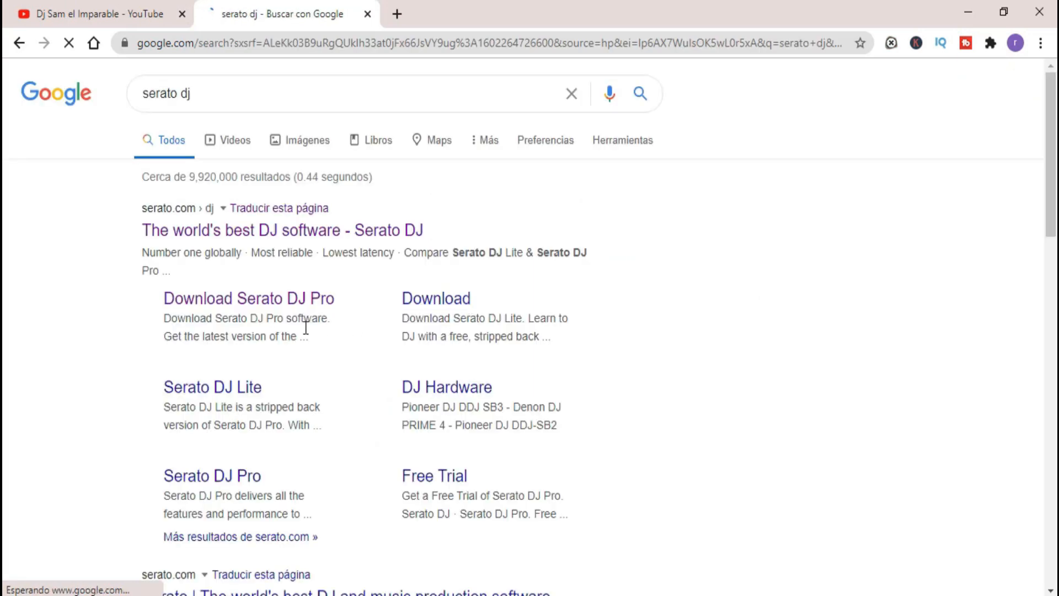
{"action": "left_click", "coordinate": [295, 240]}
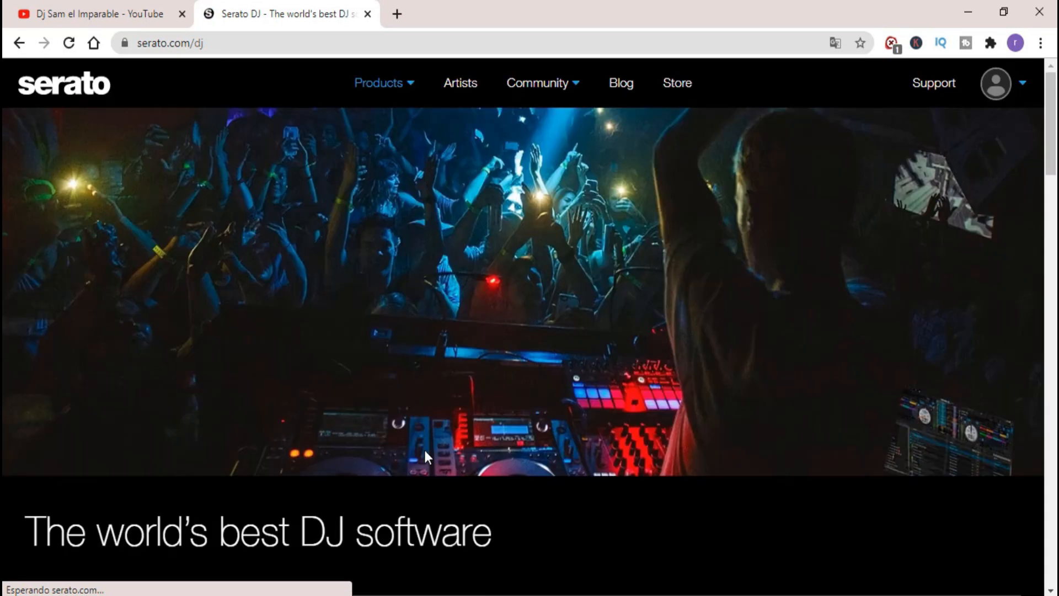
{"action": "scroll", "coordinate": [423, 447], "scroll_direction": "down", "scroll_amount": 3}
{"action": "scroll", "coordinate": [421, 496], "scroll_direction": "down", "scroll_amount": 10}
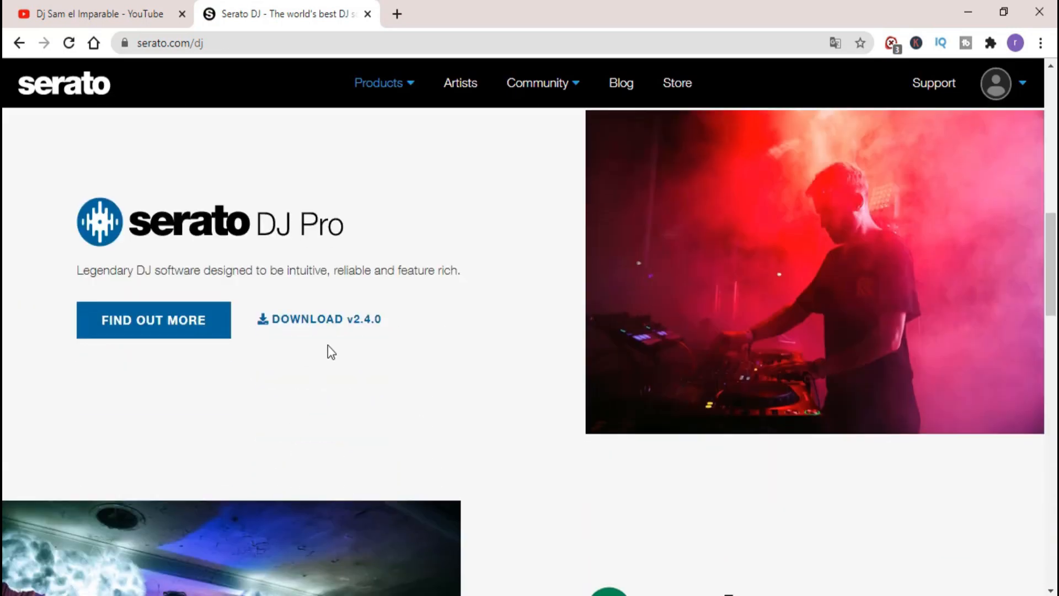
{"action": "left_click", "coordinate": [316, 325]}
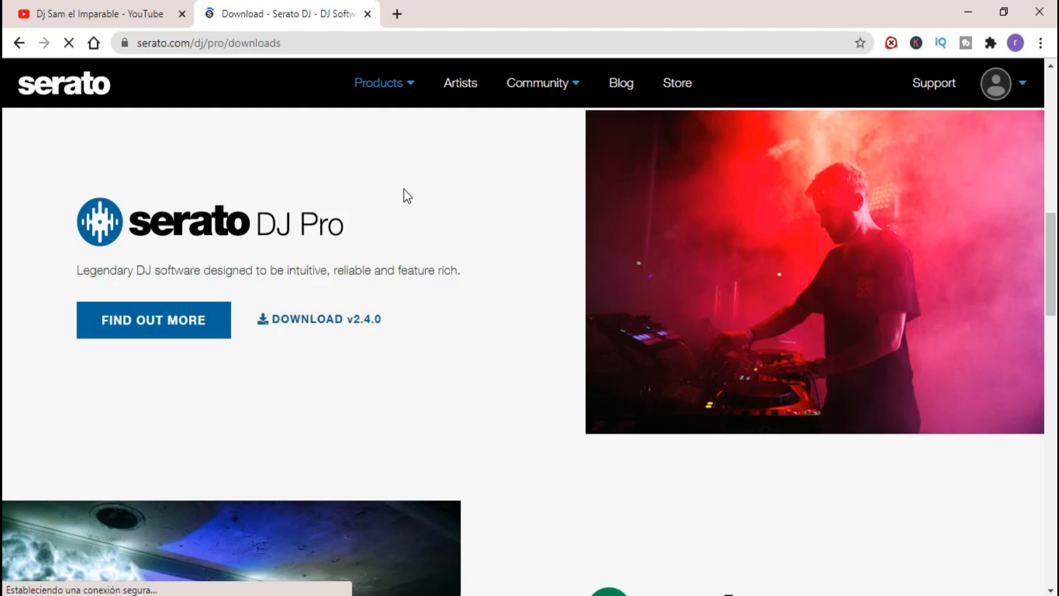
- Download Serato DJ Pro v2.4.0 for Windows
{"action": "scroll", "coordinate": [772, 331], "scroll_direction": "down", "scroll_amount": 4}
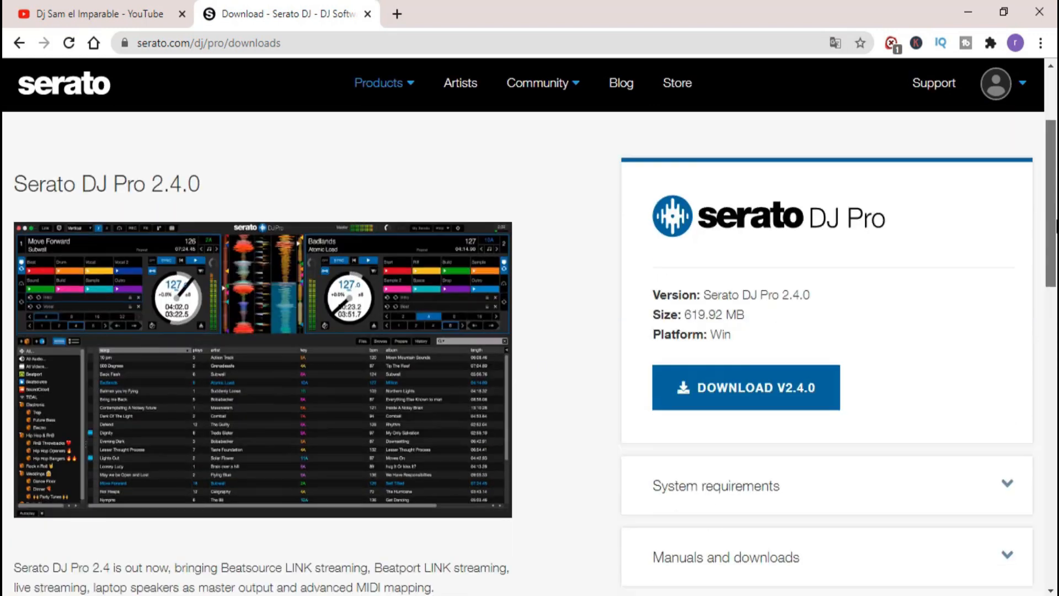
{"action": "left_click", "coordinate": [745, 320]}
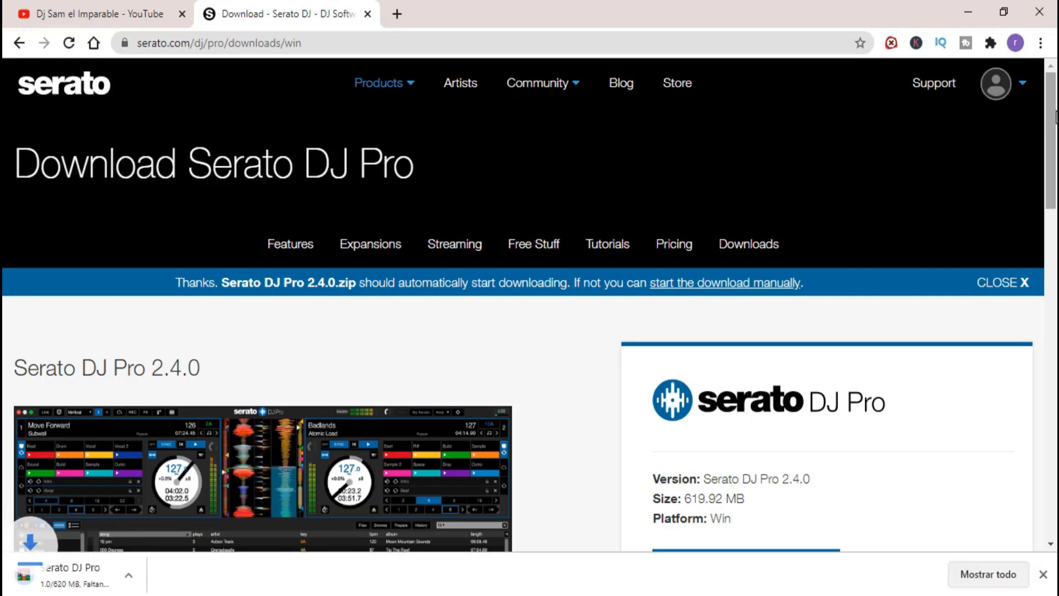
{"action": "scroll", "coordinate": [1053, 128], "scroll_direction": "down", "scroll_amount": 3}
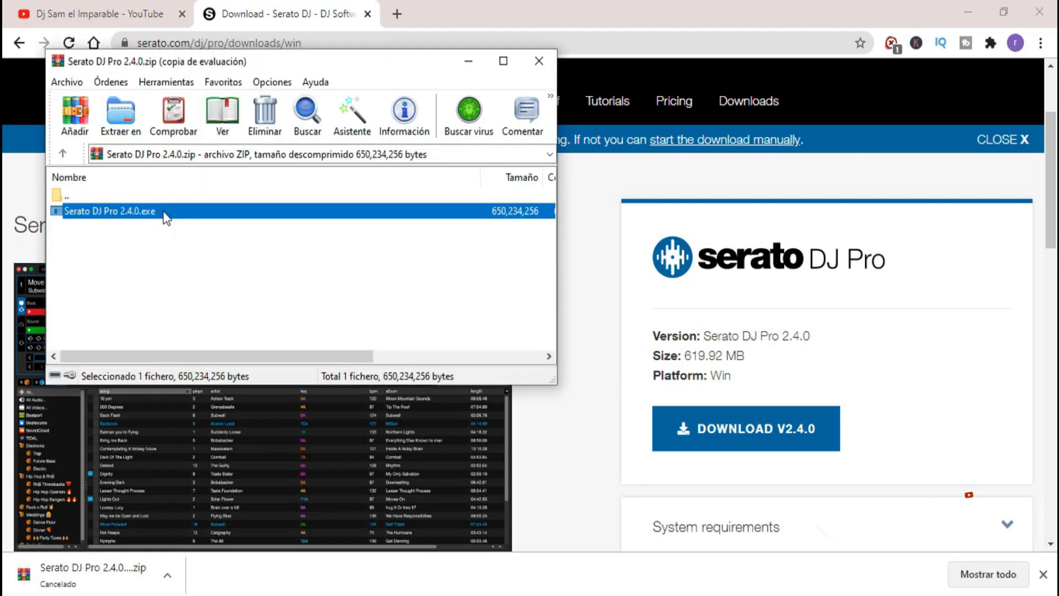
- Run Serato DJ Pro 2.4.0.exe from the downloaded archive, agree to the license terms and start the installation
{"action": "right_click", "coordinate": [165, 213]}
{"action": "double_click", "coordinate": [88, 214]}
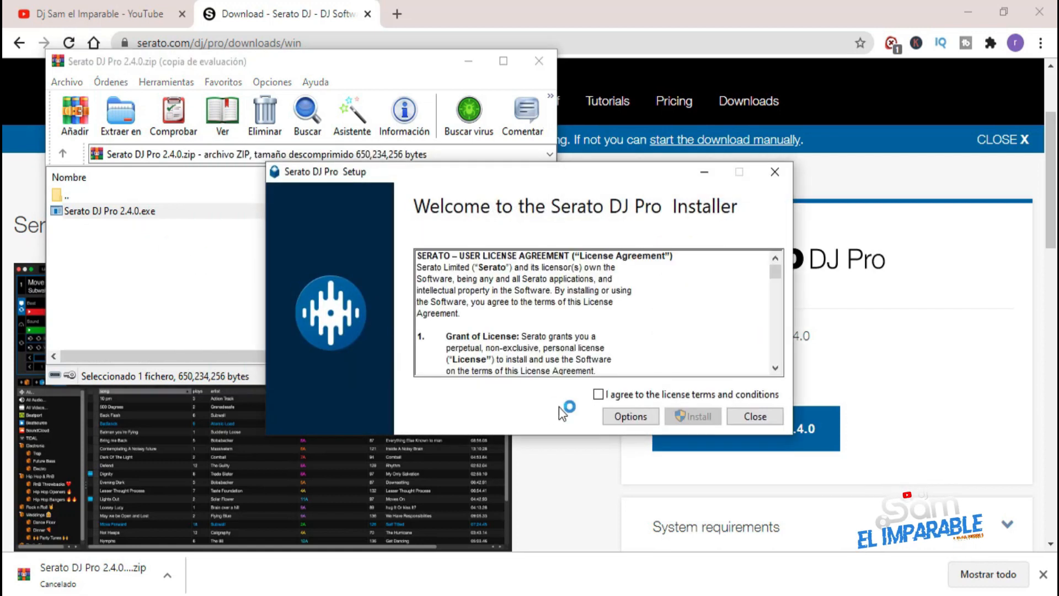
{"action": "left_click", "coordinate": [601, 394]}
{"action": "left_click", "coordinate": [696, 415]}
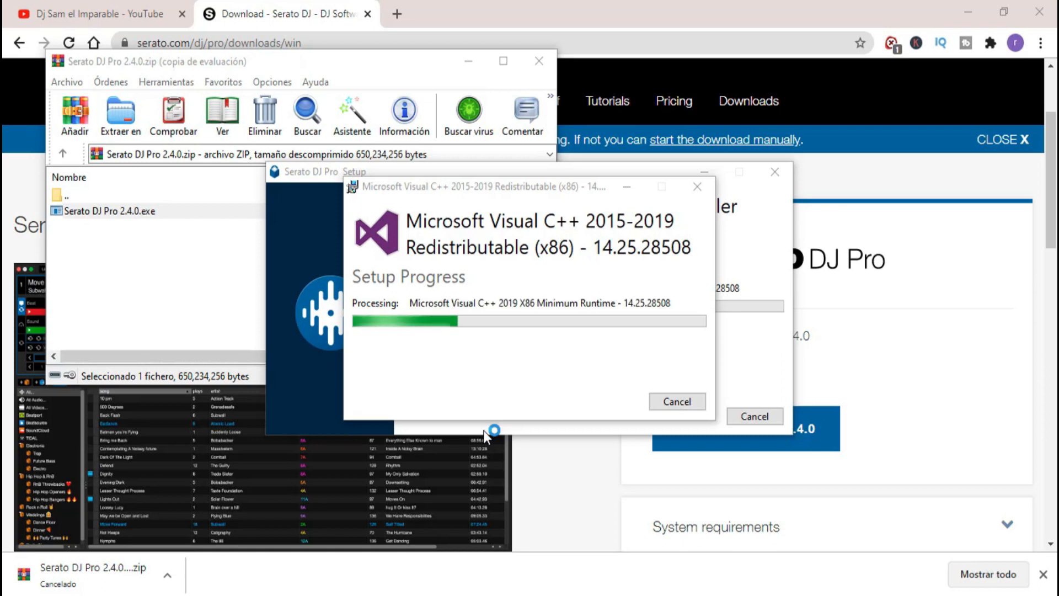
- Close the Serato DJ Pro installer without restarting the computer and minimize the browser
{"action": "left_click", "coordinate": [932, 546]}
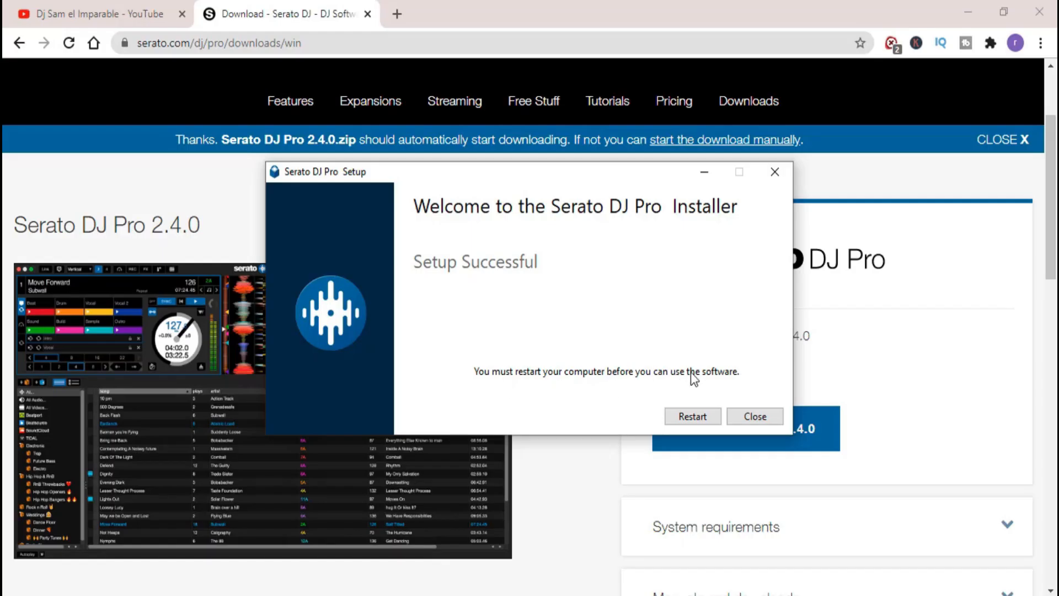
{"action": "left_click", "coordinate": [737, 421]}
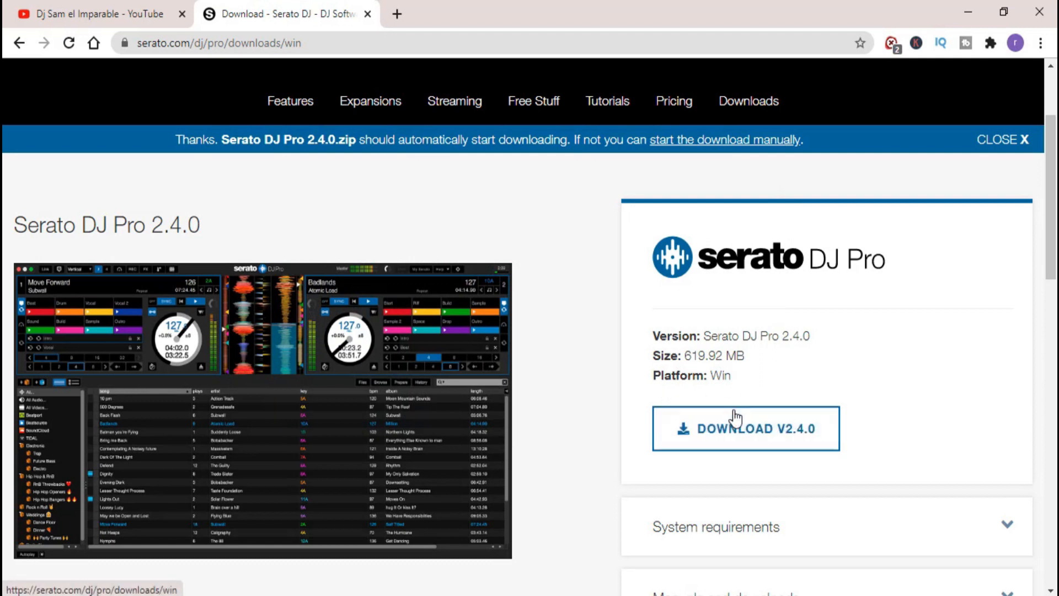
{"action": "left_click", "coordinate": [972, 15]}
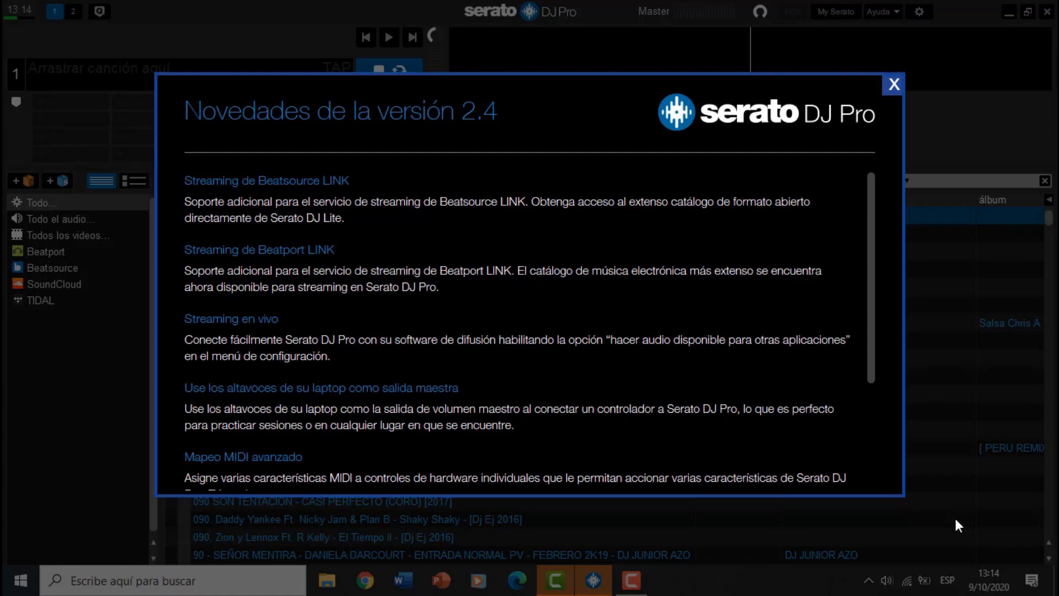
- Read the version 2.4 news in Serato DJ Pro down to the recent updates and close the notice
{"action": "left_click_drag", "start_coordinate": [872, 253], "coordinate": [868, 329]}
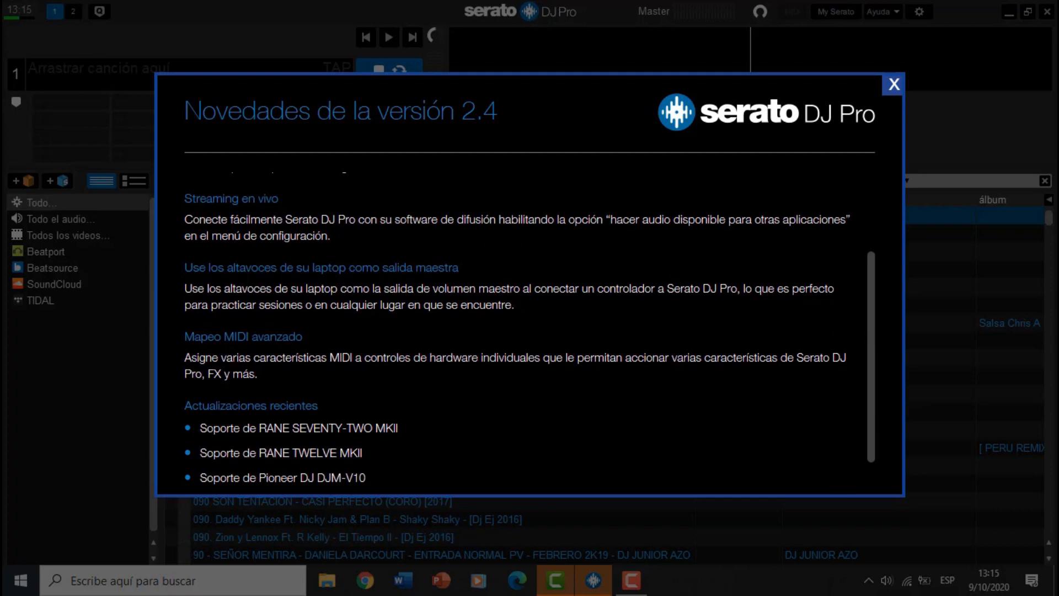
{"action": "scroll", "coordinate": [332, 374], "scroll_direction": "down", "scroll_amount": 1}
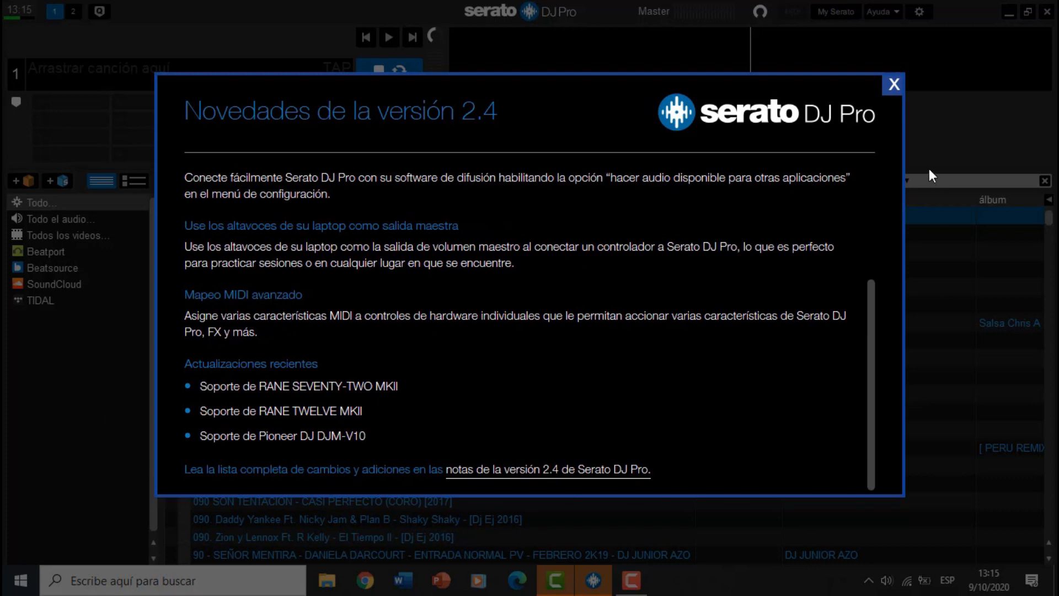
{"action": "left_click", "coordinate": [894, 87]}
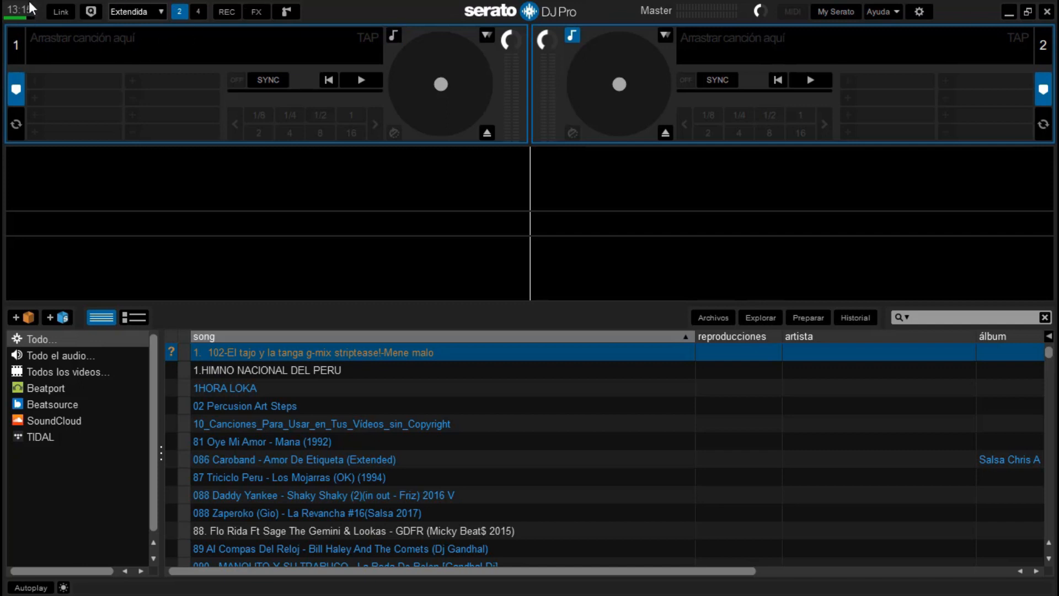
- Open the audio settings of Serato DJ Pro
{"action": "left_click", "coordinate": [919, 12]}
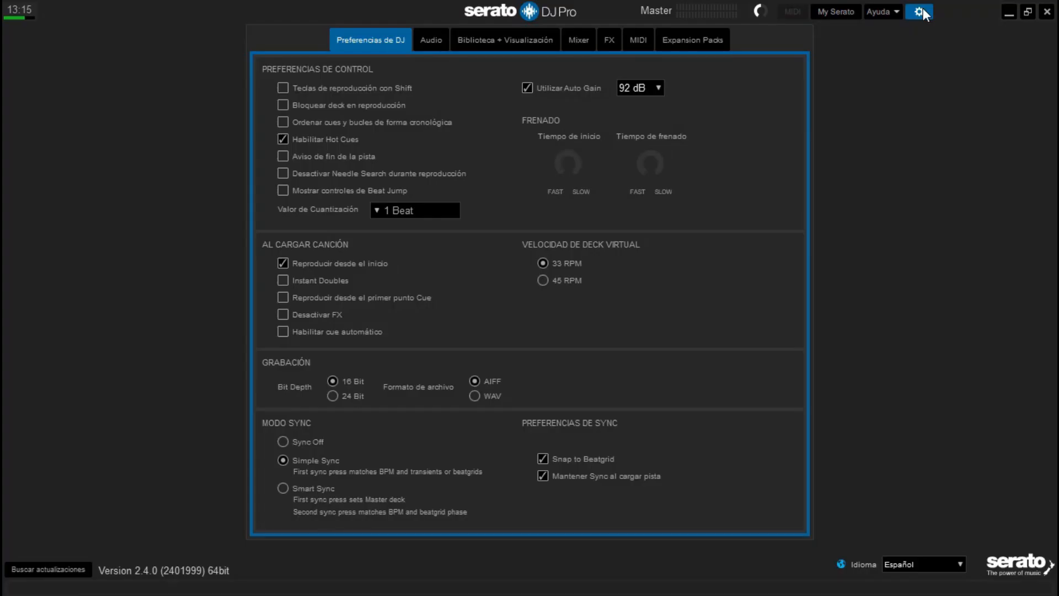
{"action": "left_click", "coordinate": [432, 42]}
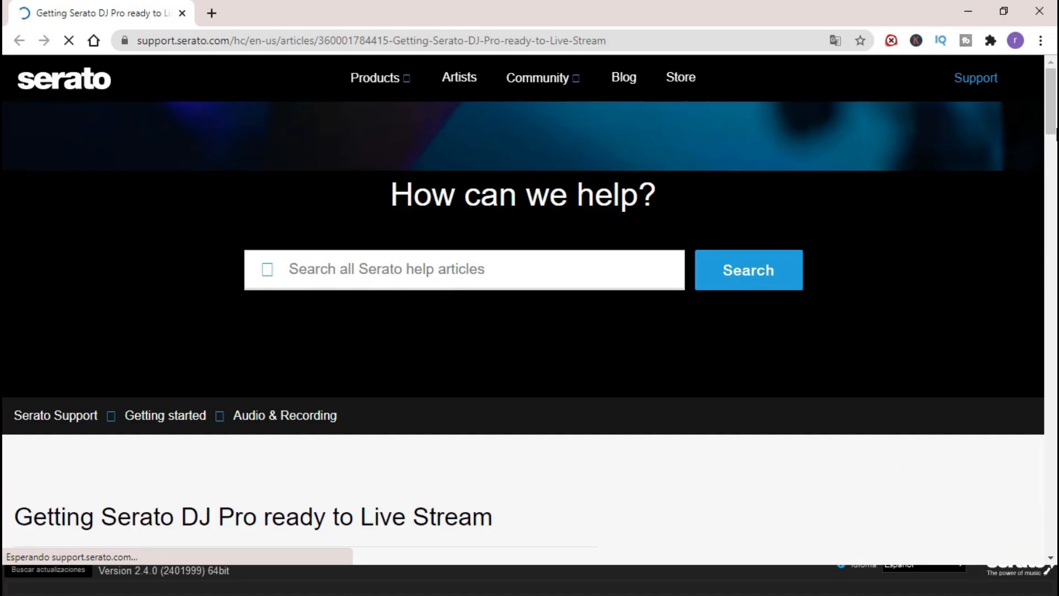
- Download vac464lite.zip from the Windows section of the live-streaming help article and look over the article's OBS setup instructions
{"action": "left_click_drag", "start_coordinate": [1053, 120], "coordinate": [1053, 192]}
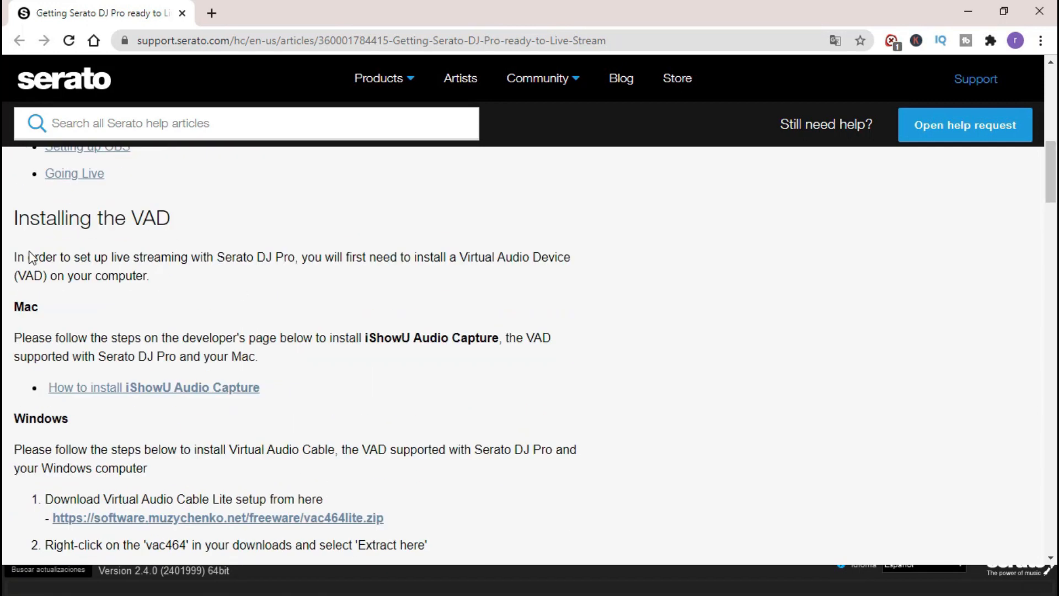
{"action": "left_click", "coordinate": [192, 518]}
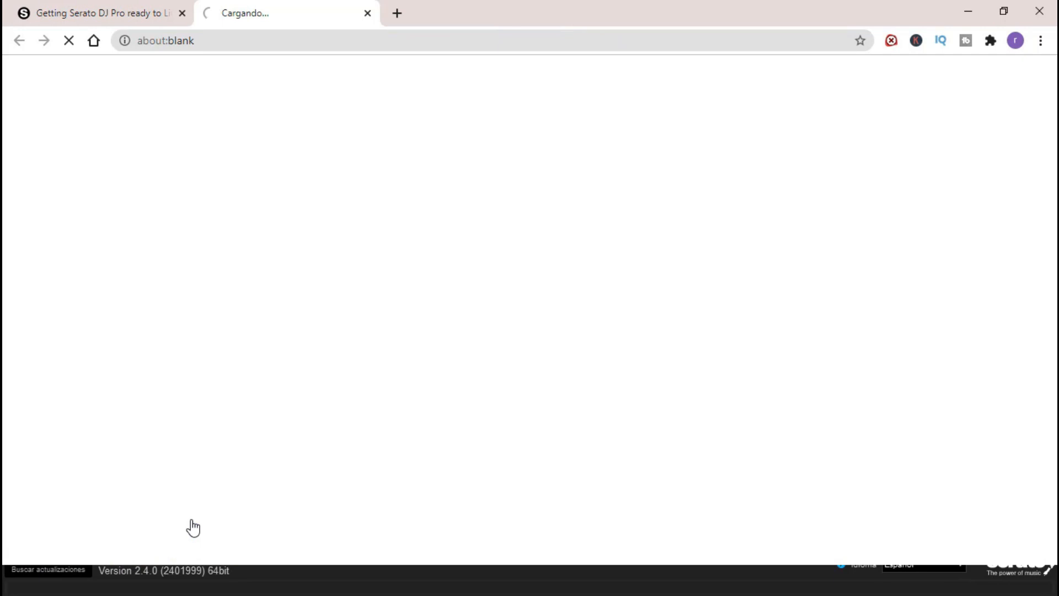
{"action": "left_click", "coordinate": [123, 8]}
{"action": "left_click_drag", "start_coordinate": [1053, 172], "coordinate": [1056, 293]}
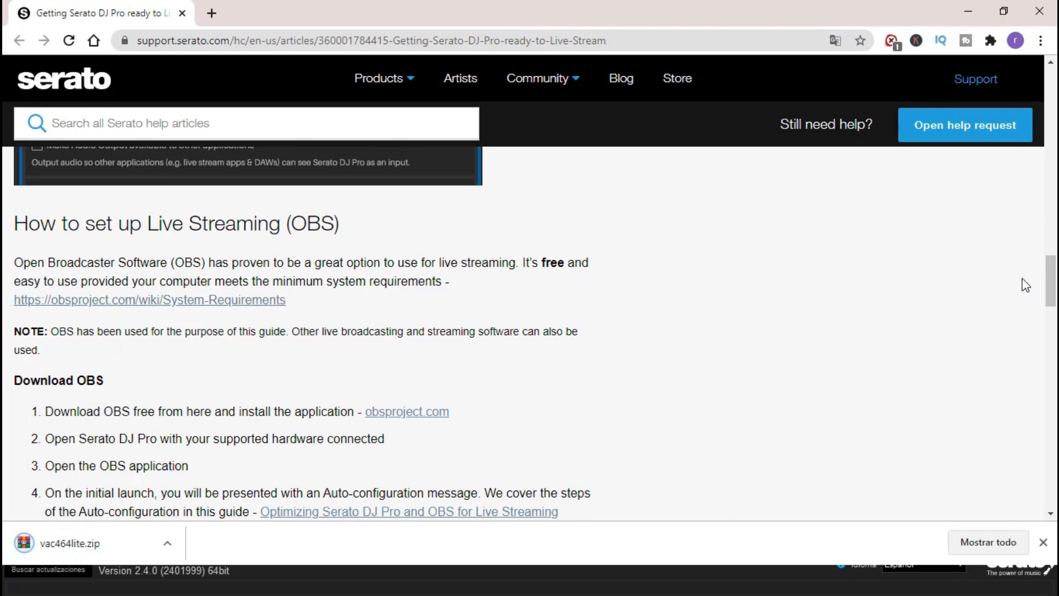
{"action": "left_click_drag", "start_coordinate": [1054, 279], "coordinate": [1055, 303]}
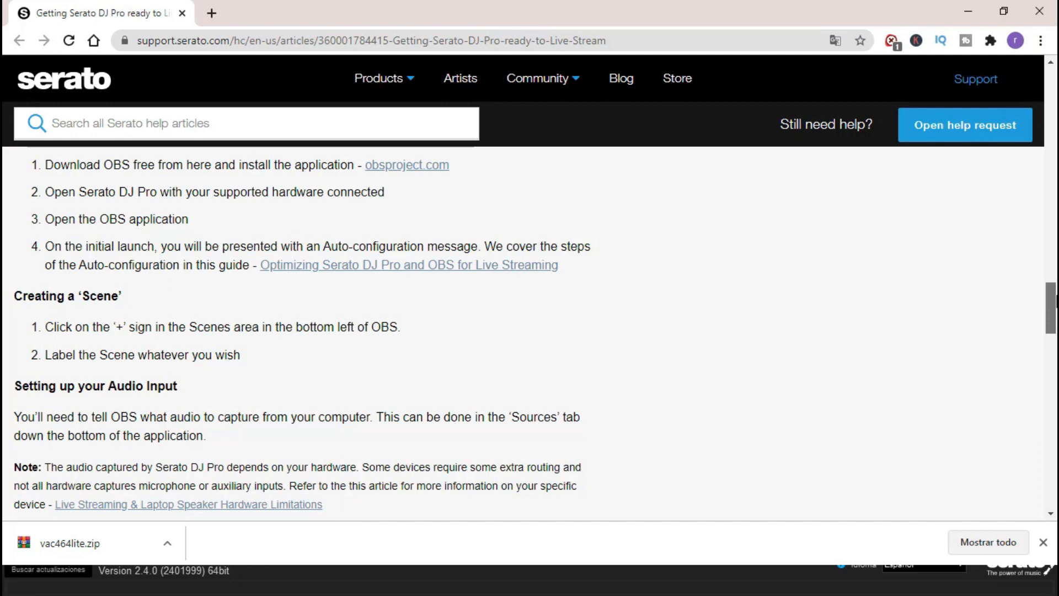
- Open the downloaded vac464lite.zip archive, minimize the browser, dismiss the WinRAR license reminder and look through the archive's files
{"action": "left_click", "coordinate": [88, 552]}
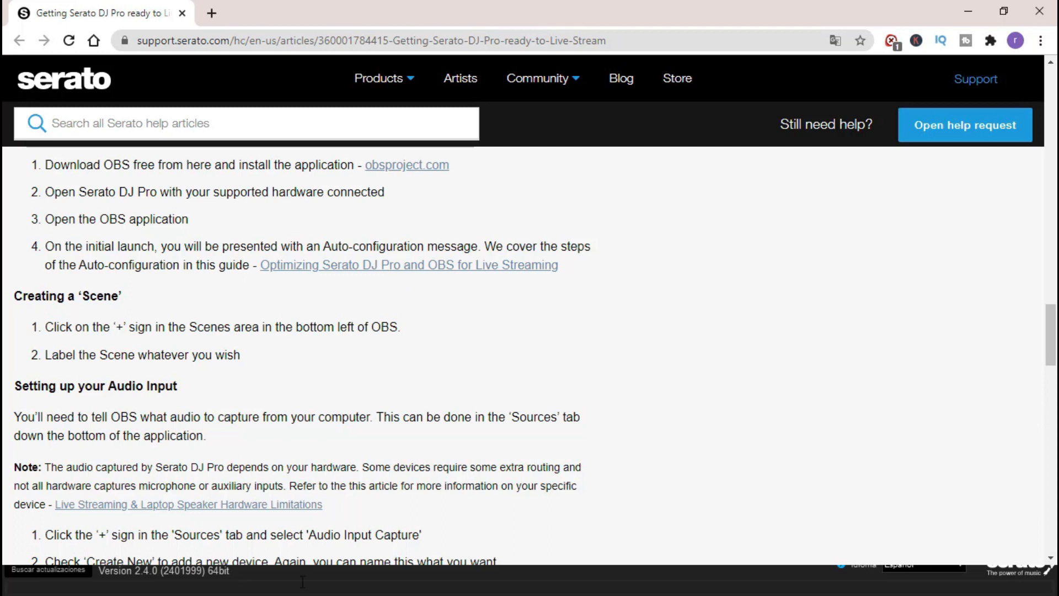
{"action": "left_click", "coordinate": [968, 12]}
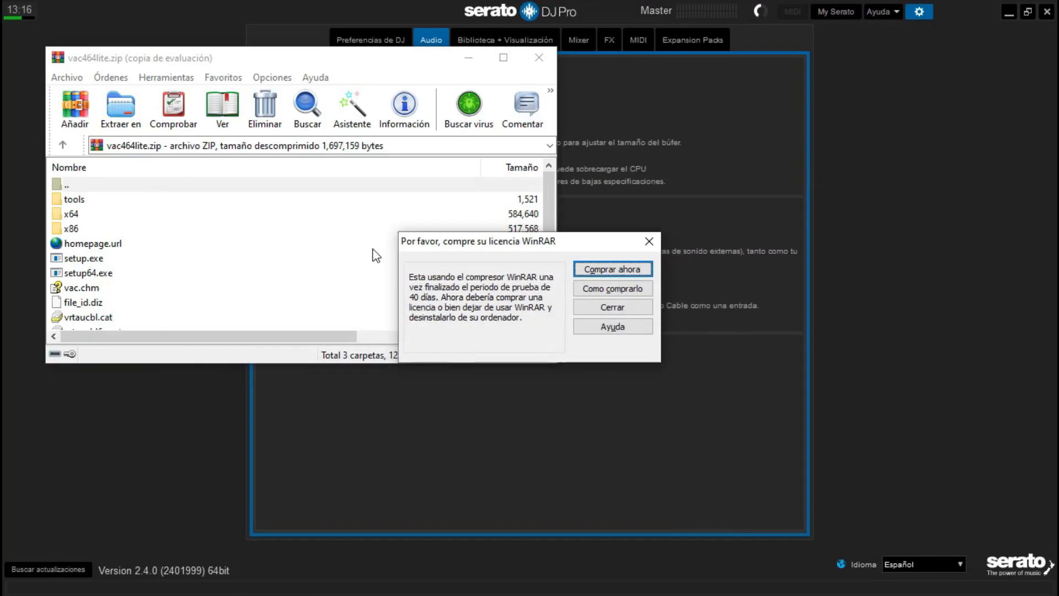
{"action": "left_click", "coordinate": [649, 242]}
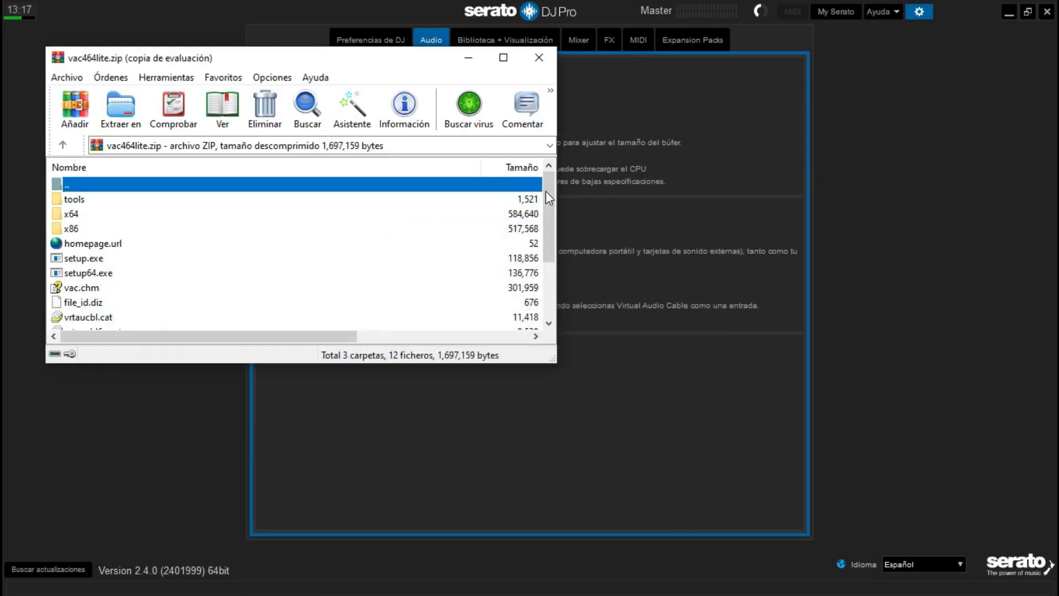
{"action": "scroll", "coordinate": [553, 227], "scroll_direction": "down", "scroll_amount": 1}
{"action": "scroll", "coordinate": [554, 227], "scroll_direction": "up", "scroll_amount": 1}
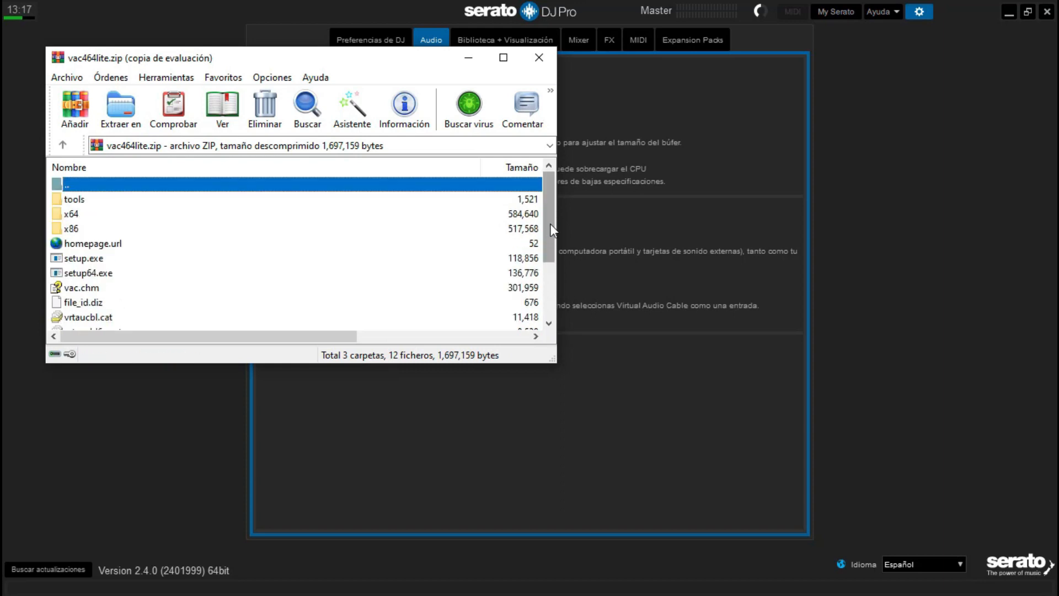
{"action": "left_click_drag", "start_coordinate": [551, 230], "coordinate": [94, 286]}
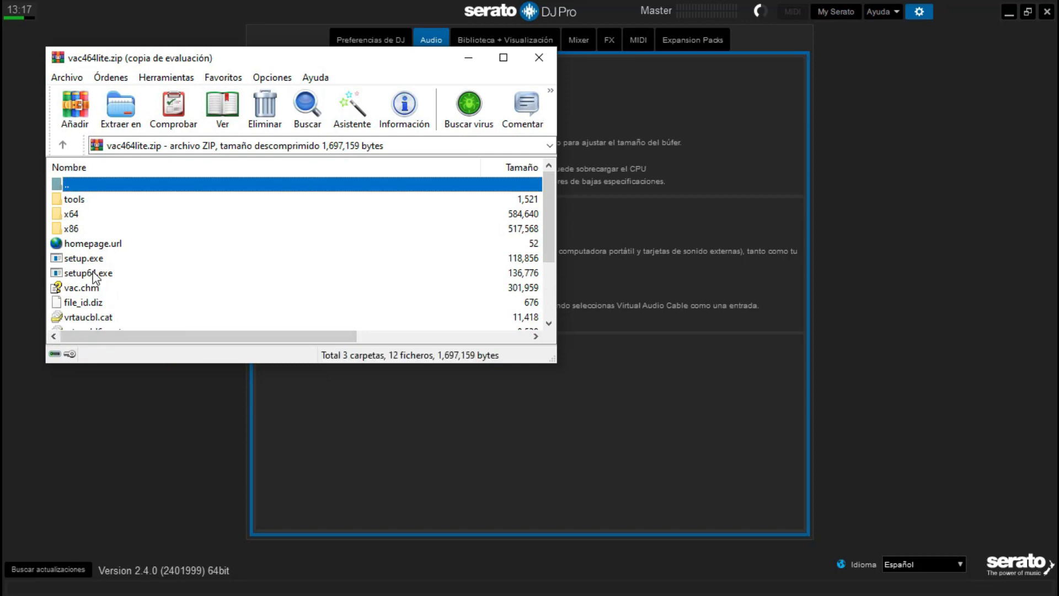
- Launch setup64.exe from the vac464lite.zip archive and minimize the archive window to reach the Virtual Audio Cable installation prompt
{"action": "left_click", "coordinate": [95, 278]}
{"action": "double_click", "coordinate": [96, 278]}
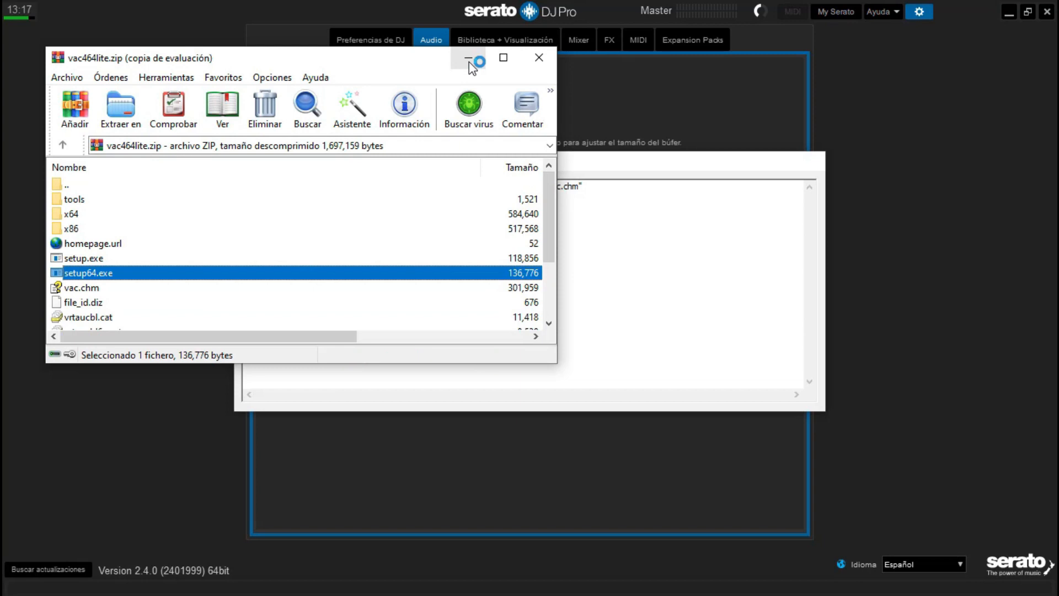
{"action": "left_click", "coordinate": [462, 58]}
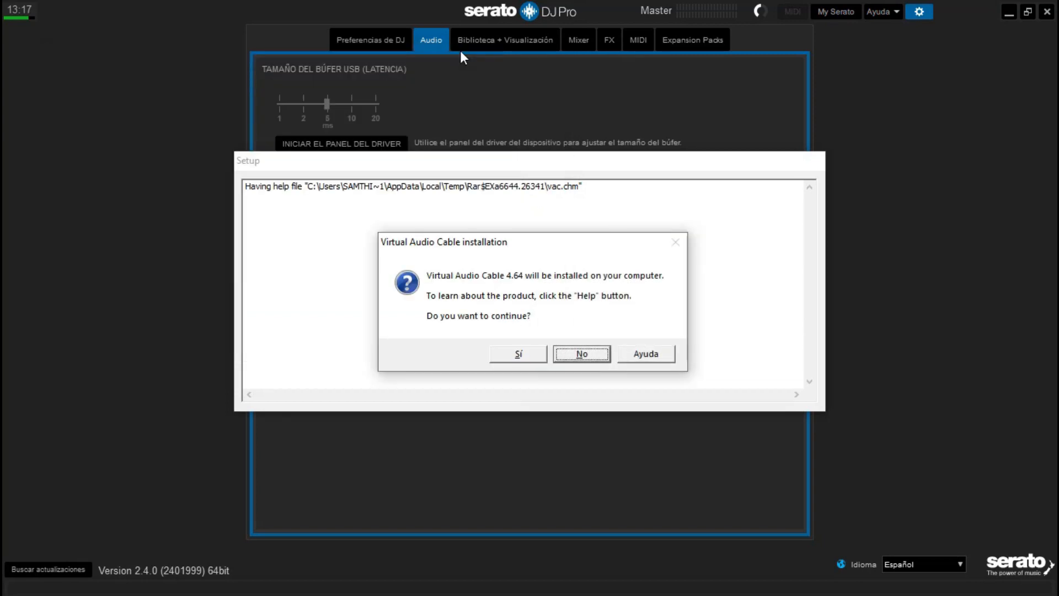
- Install Virtual Audio Cable 4.64 in its default folder, accepting the license, and open the system audio properties before finishing setup
{"action": "key", "text": "Left"}
{"action": "key", "text": "Return"}
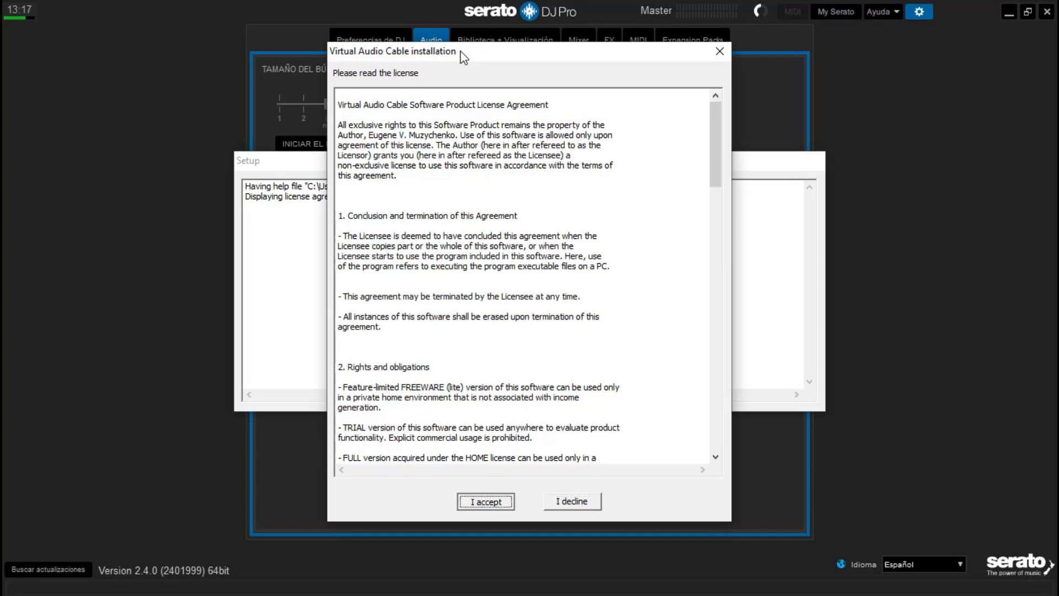
{"action": "key", "text": "Return"}
{"action": "key", "text": "Return"}
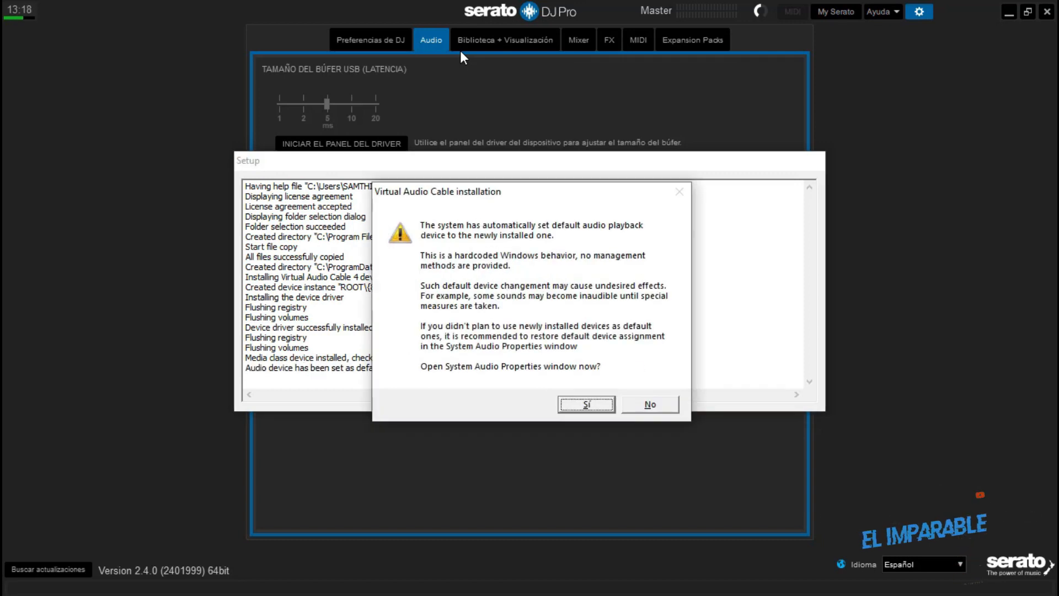
{"action": "key", "text": "Return"}
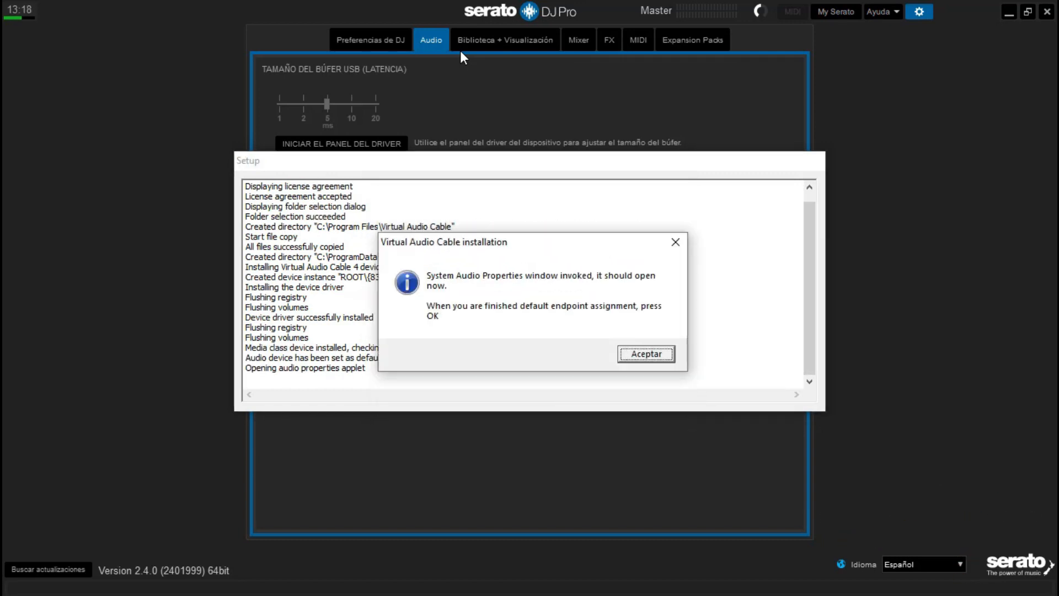
{"action": "key", "text": "Return"}
{"action": "key", "text": "Return"}
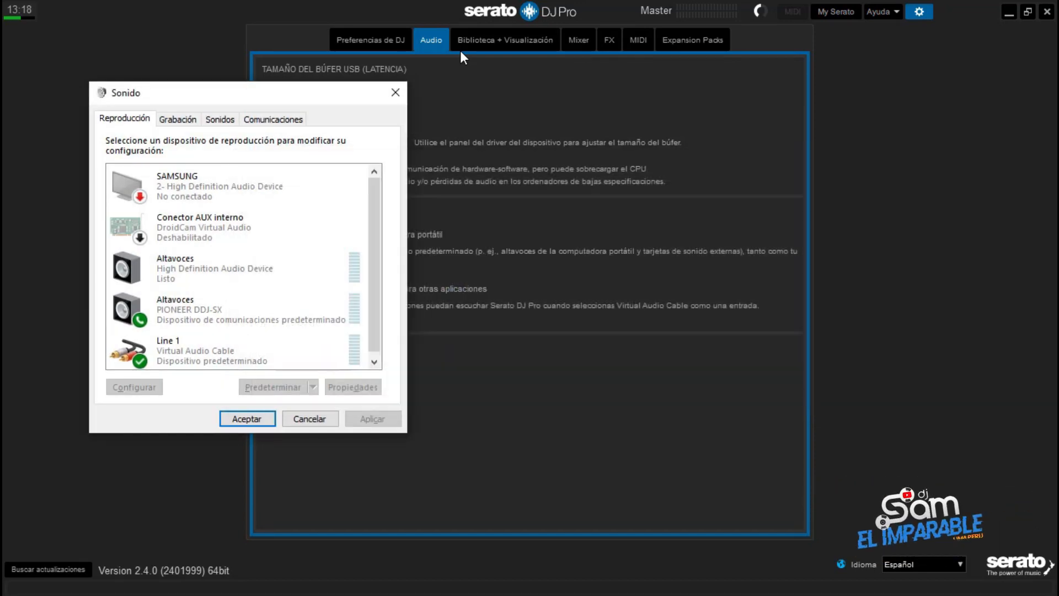
- Make Serato DJ Pro's audio available to other applications in the audio settings, then switch to OBS Studio
{"action": "left_click", "coordinate": [365, 42]}
{"action": "left_click", "coordinate": [366, 42]}
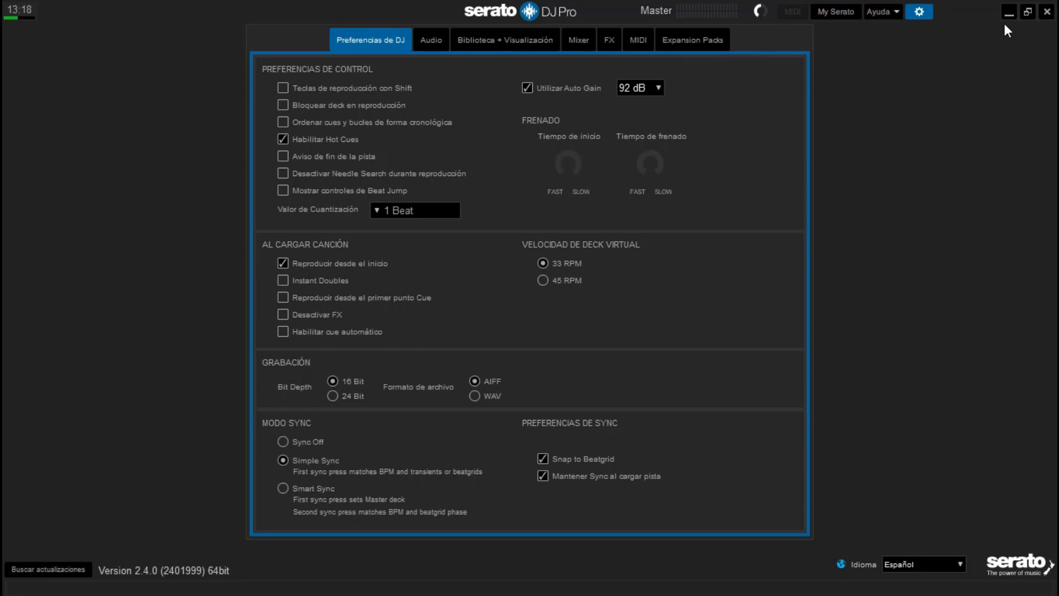
{"action": "left_click", "coordinate": [919, 12]}
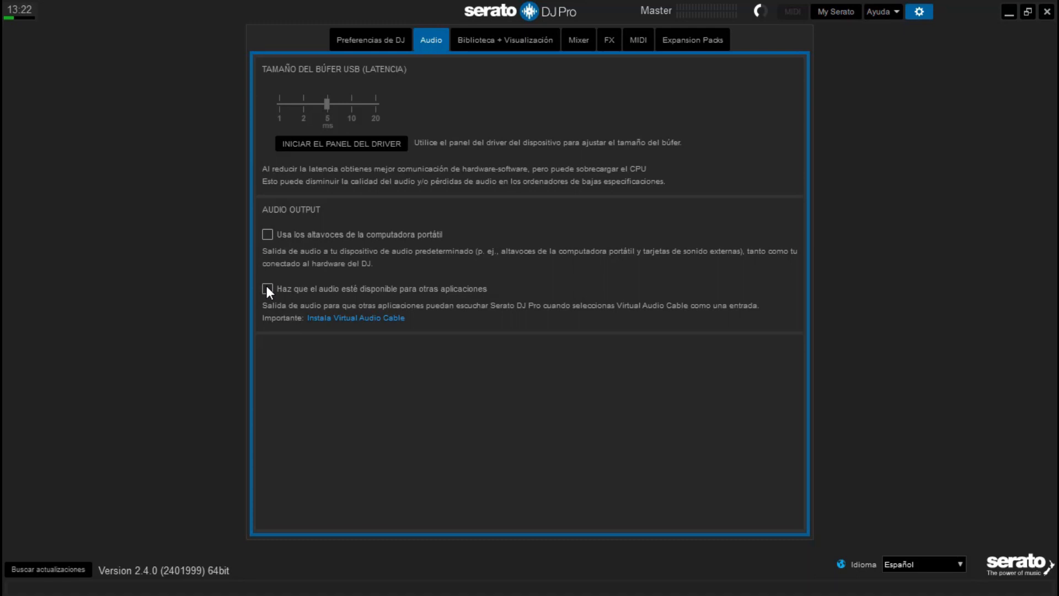
{"action": "left_click", "coordinate": [1010, 11]}
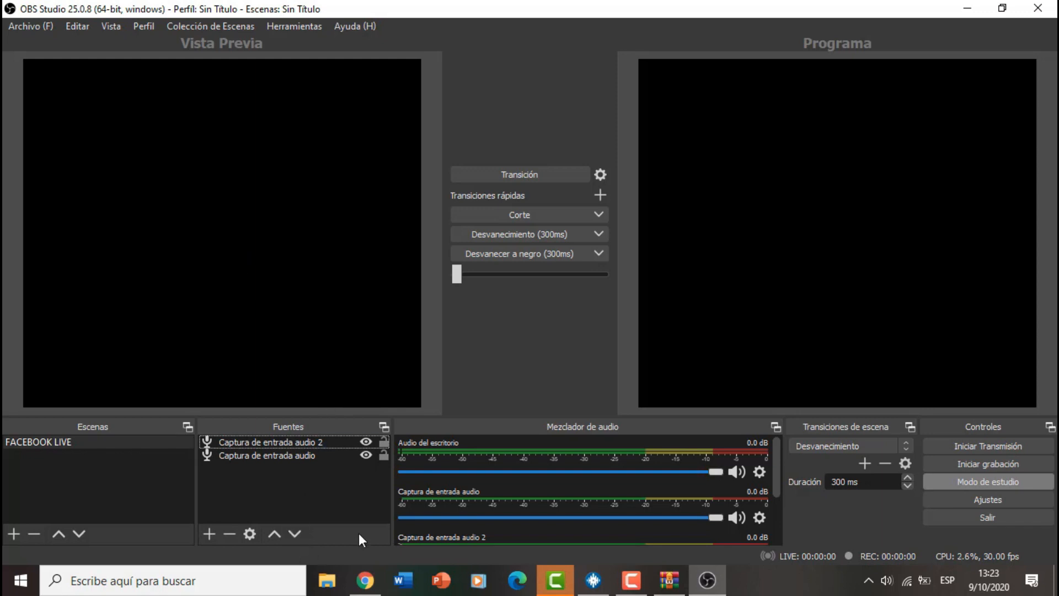
- Add an audio output capture source named "Serato Dj 2.4" that uses the Line 1 (Virtual Audio Cable) device
{"action": "left_click", "coordinate": [209, 534]}
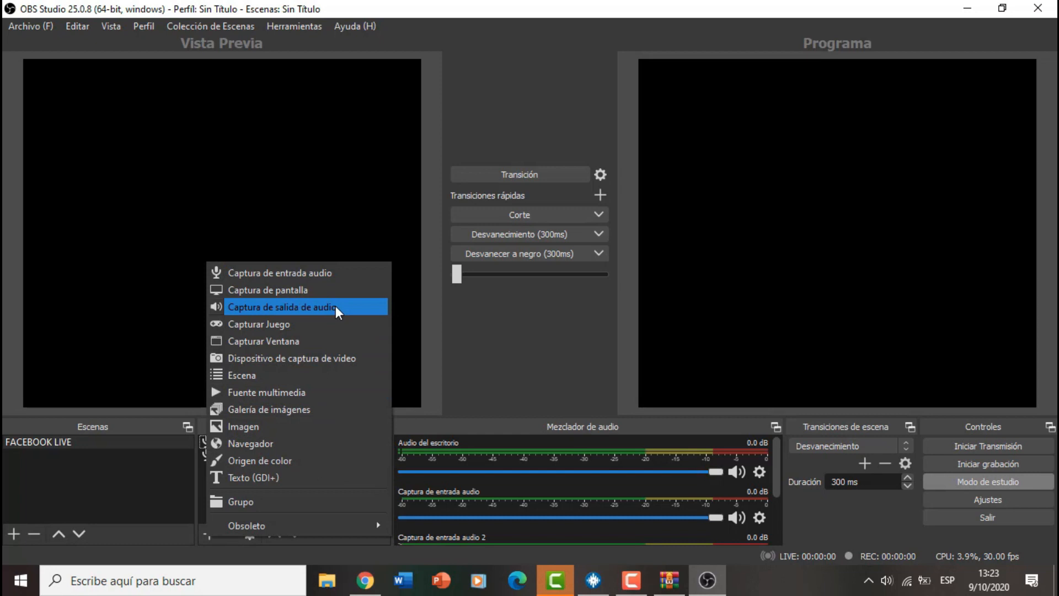
{"action": "left_click", "coordinate": [335, 306]}
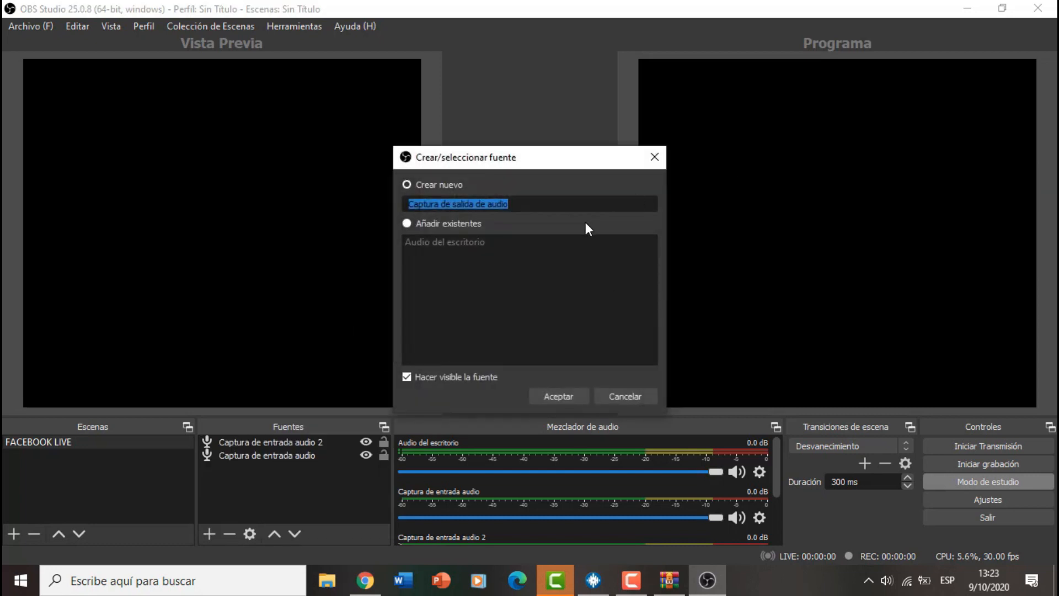
{"action": "type", "text": "Serato Dj 2."}
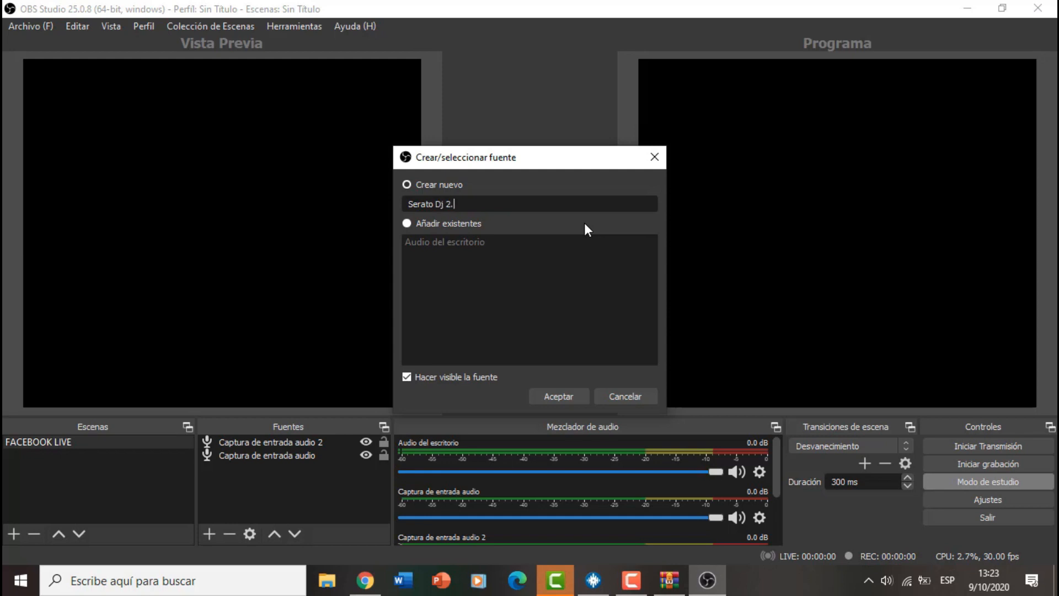
{"action": "type", "text": "4"}
{"action": "left_click", "coordinate": [565, 400]}
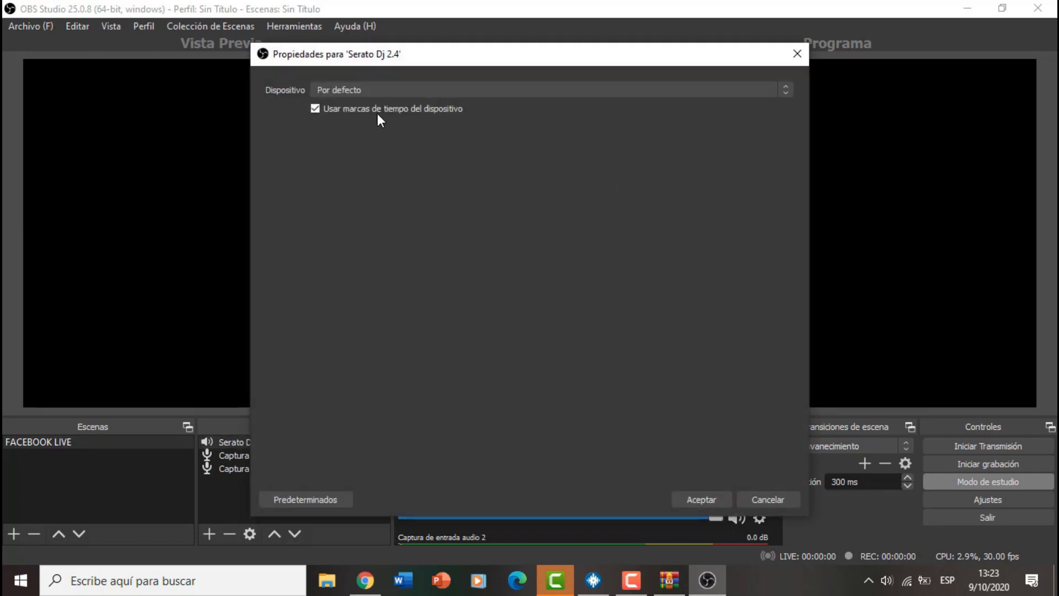
{"action": "left_click", "coordinate": [784, 95]}
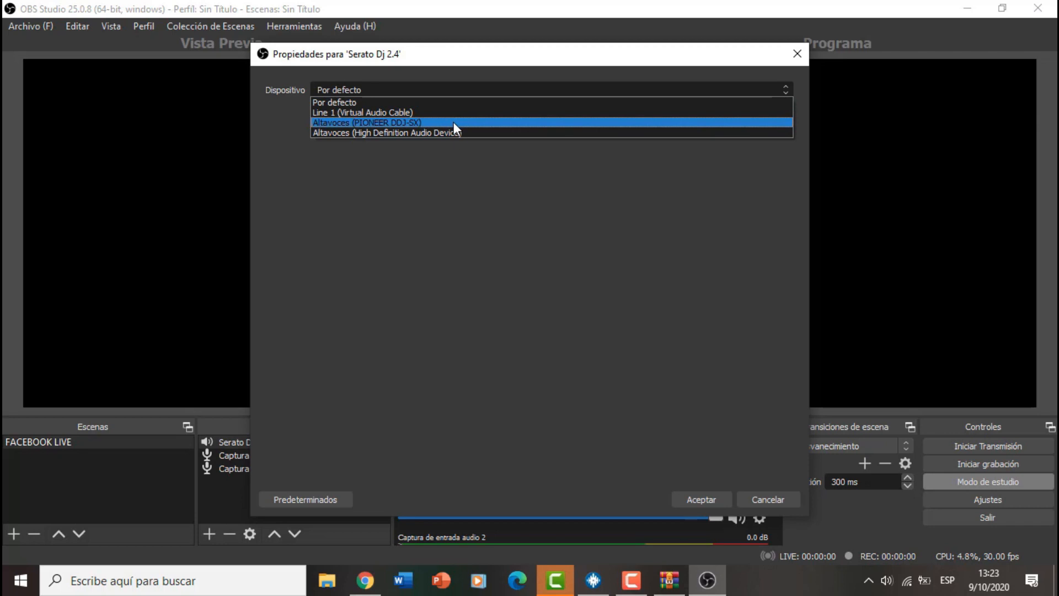
{"action": "left_click", "coordinate": [395, 112]}
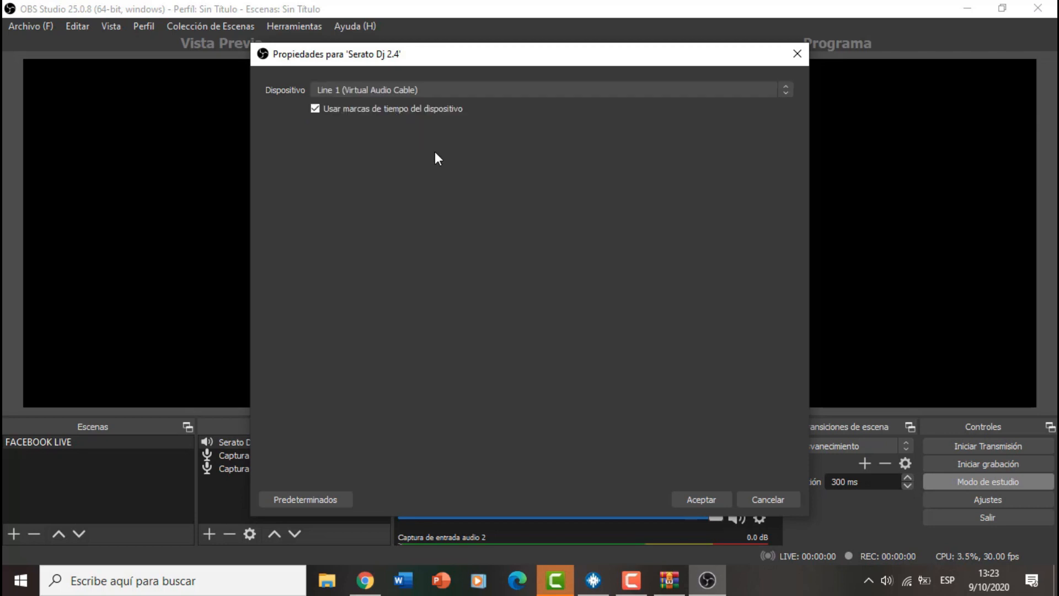
{"action": "left_click", "coordinate": [695, 503]}
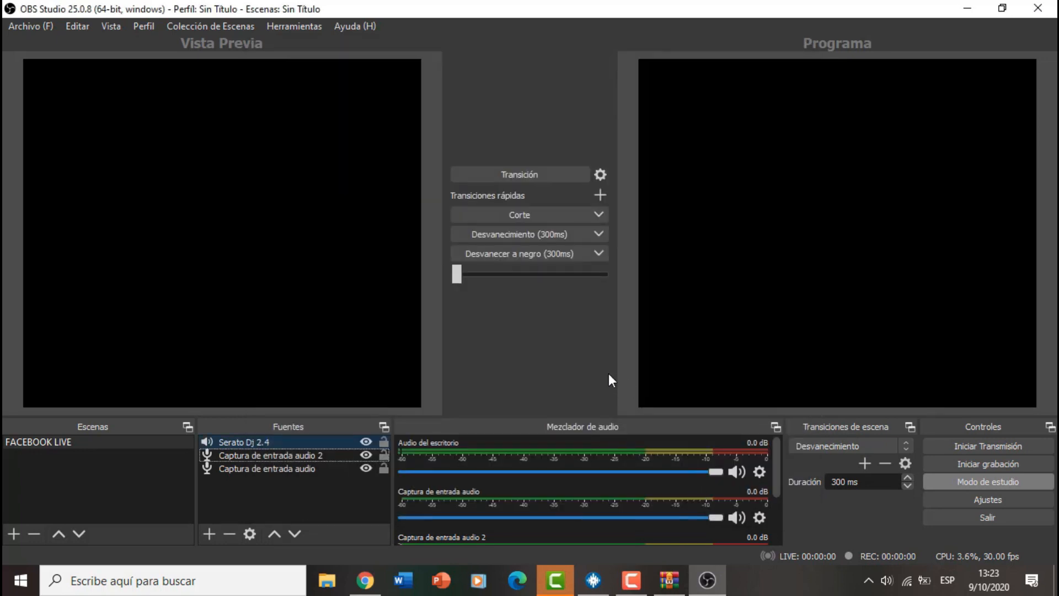
- Switch to Serato DJ Pro, leave the settings and browse the files on drive D: to the MALETA 7 -19 folder inside REMIXES
{"action": "left_click", "coordinate": [593, 579]}
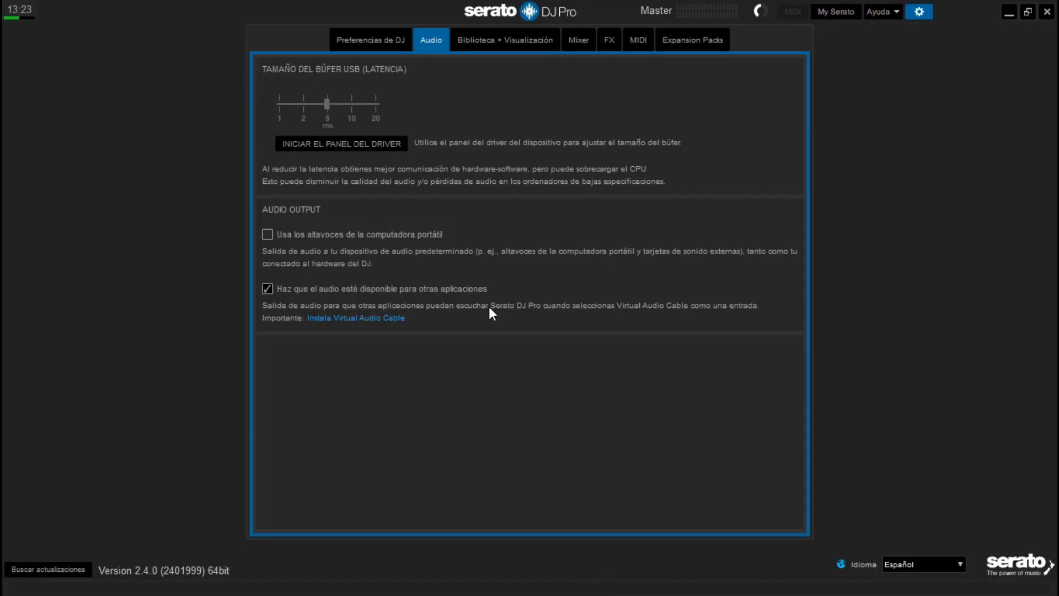
{"action": "left_click", "coordinate": [920, 12]}
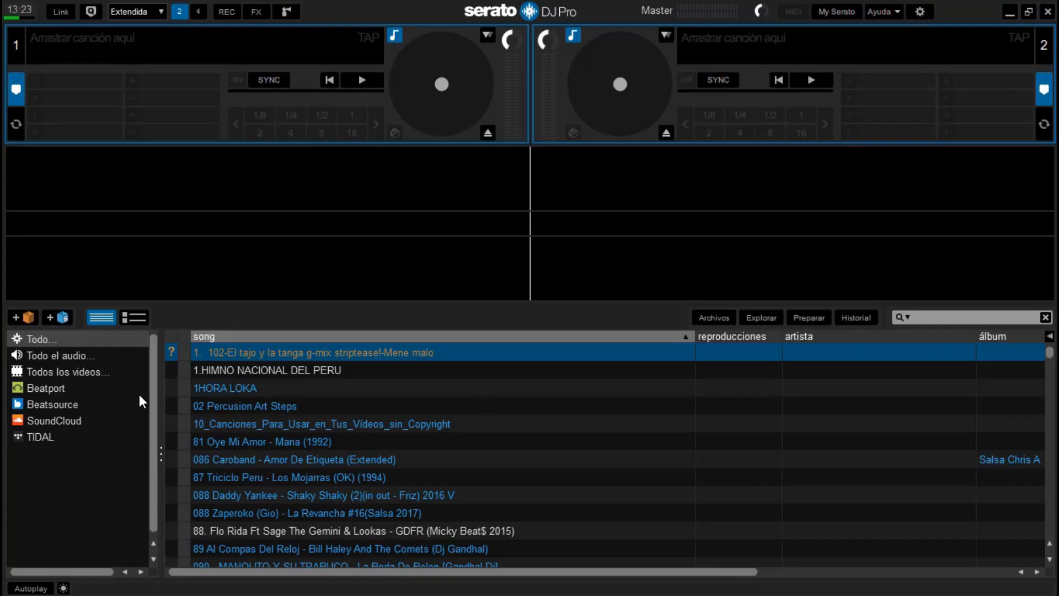
{"action": "left_click", "coordinate": [77, 354]}
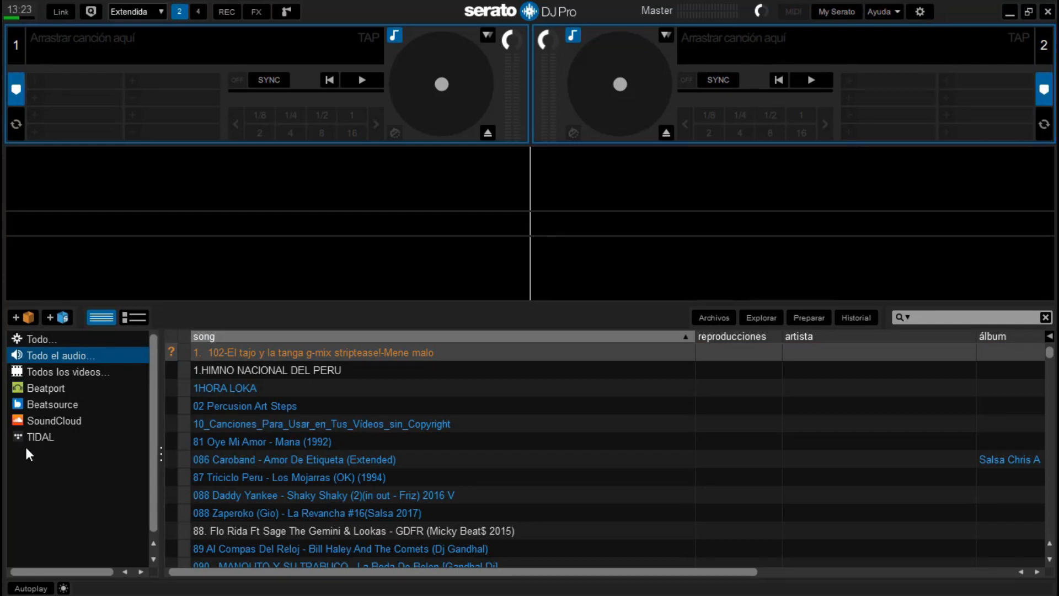
{"action": "left_click", "coordinate": [714, 317]}
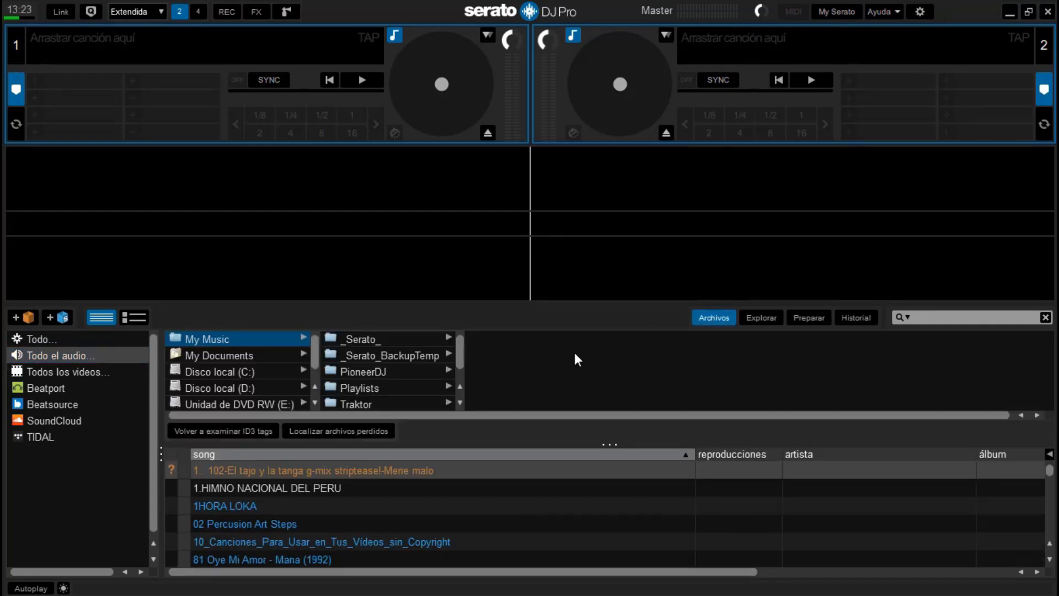
{"action": "left_click_drag", "start_coordinate": [317, 349], "coordinate": [319, 370]}
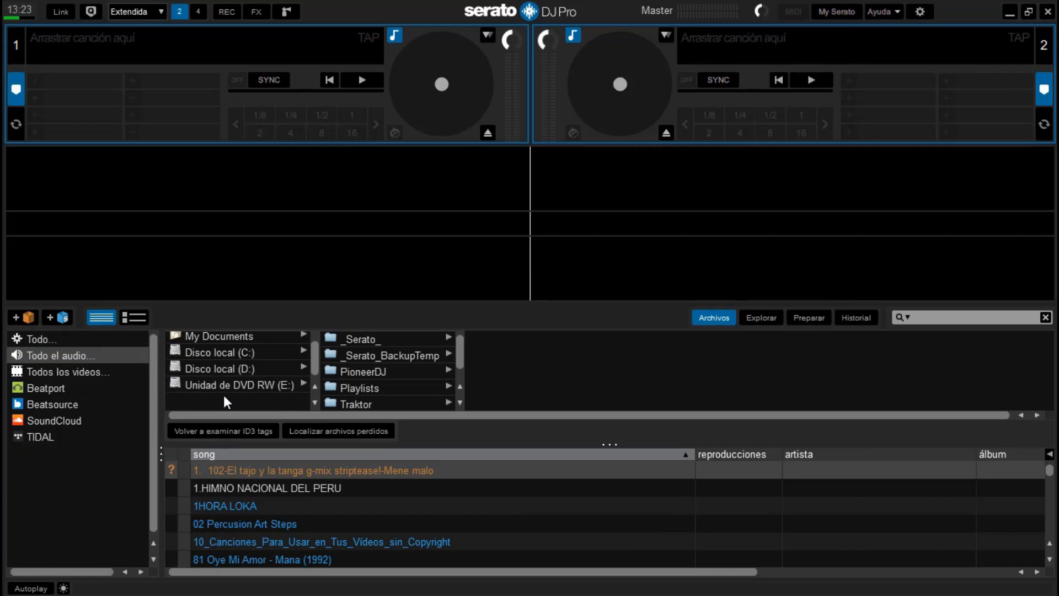
{"action": "left_click", "coordinate": [217, 369]}
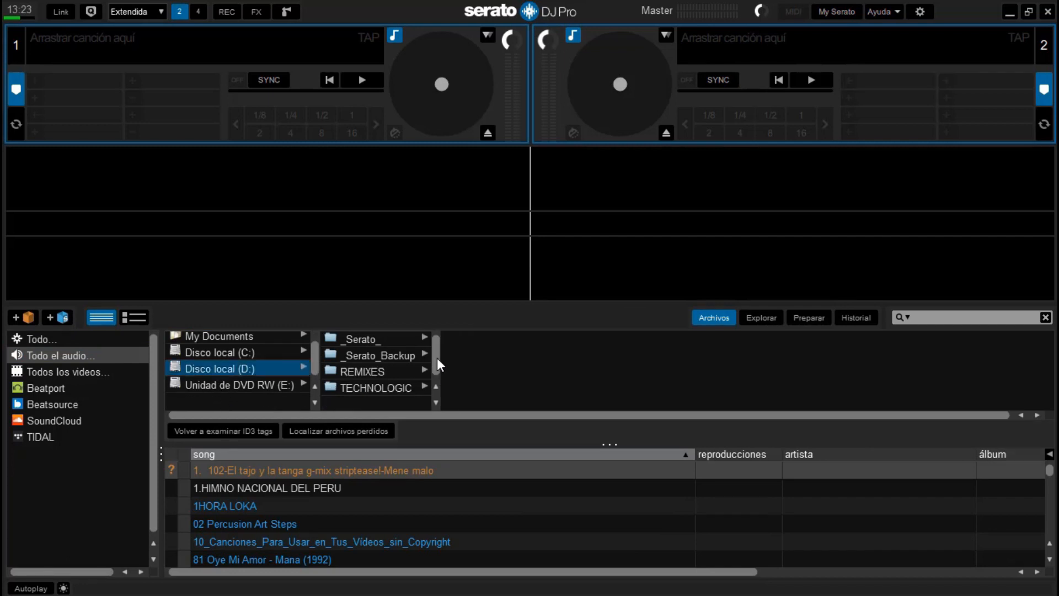
{"action": "left_click", "coordinate": [363, 372]}
{"action": "scroll", "coordinate": [577, 380], "scroll_direction": "down", "scroll_amount": 2}
{"action": "left_click", "coordinate": [490, 387]}
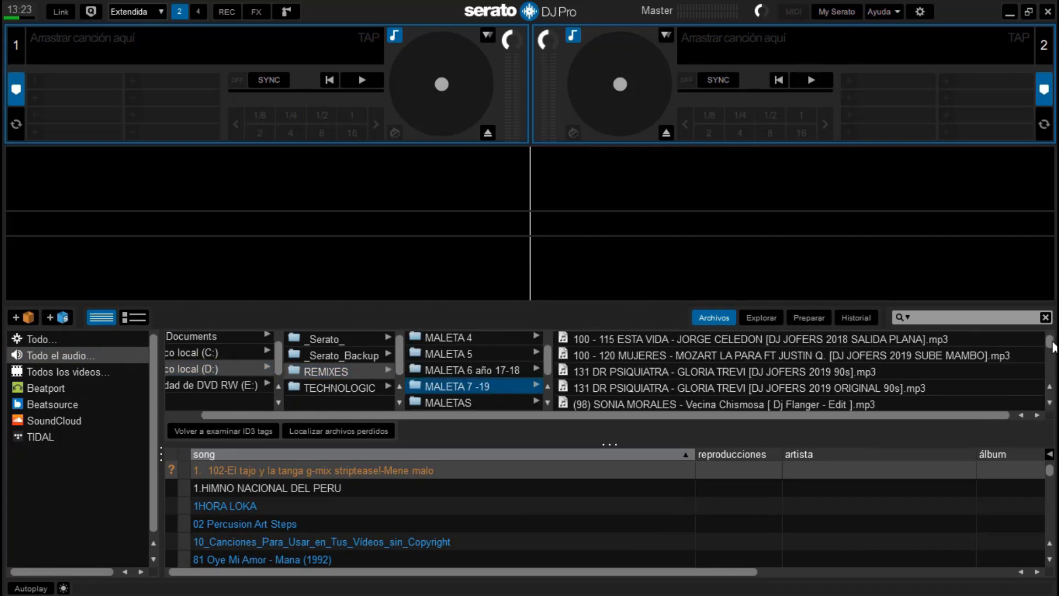
- Load "104 Chacalon - Como Un Ave [DJ MALDY].mp3" from the CHICHA folder onto deck 1
{"action": "scroll", "coordinate": [1052, 344], "scroll_direction": "down", "scroll_amount": 3}
{"action": "scroll", "coordinate": [750, 385], "scroll_direction": "down", "scroll_amount": 1}
{"action": "left_click", "coordinate": [683, 398]}
{"action": "scroll", "coordinate": [666, 368], "scroll_direction": "down", "scroll_amount": 3}
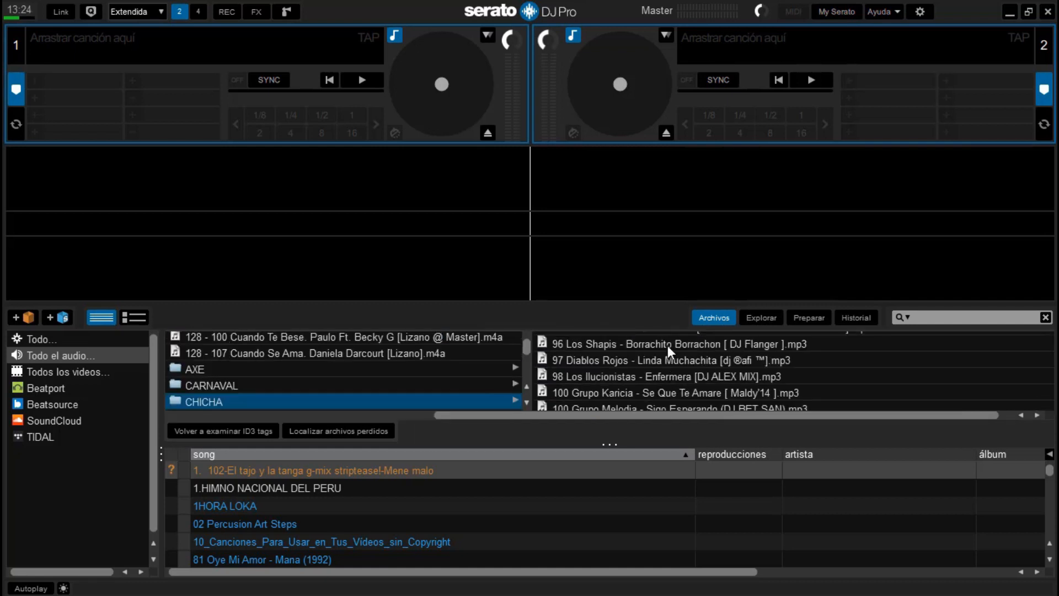
{"action": "scroll", "coordinate": [706, 378], "scroll_direction": "down", "scroll_amount": 1}
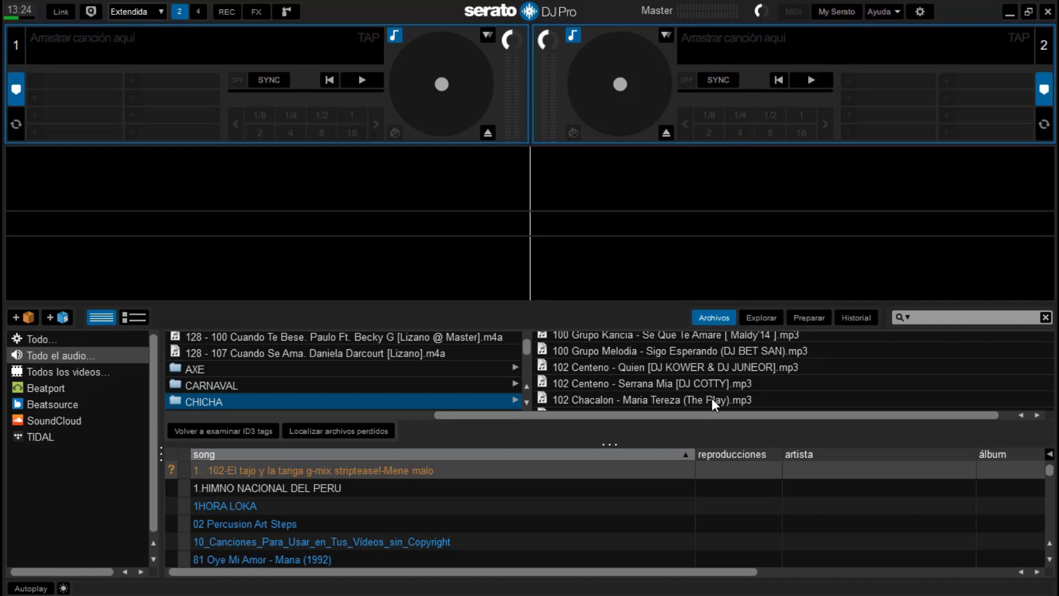
{"action": "scroll", "coordinate": [701, 385], "scroll_direction": "down", "scroll_amount": 4}
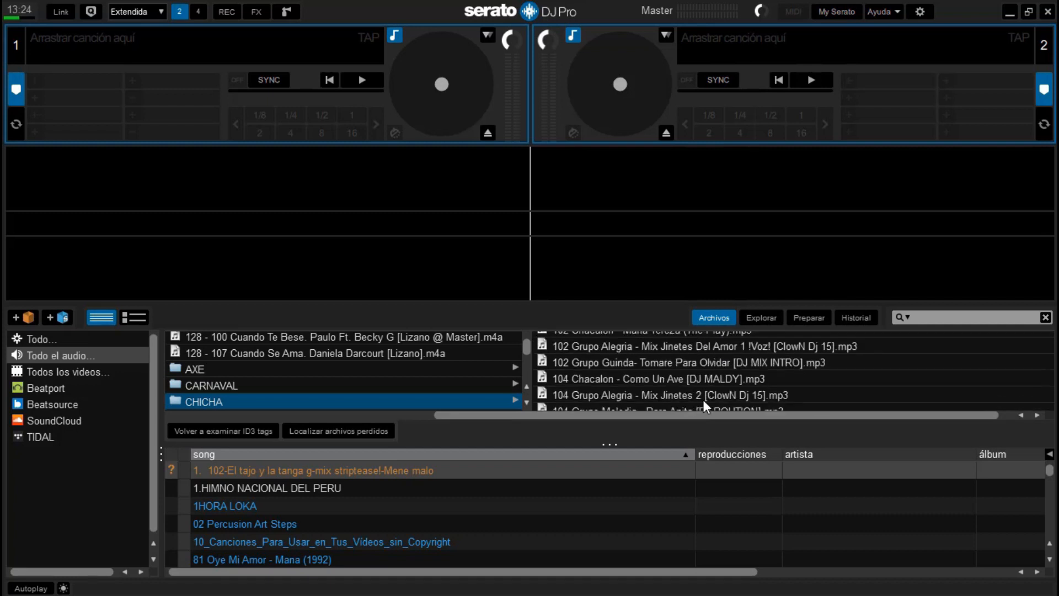
{"action": "left_click_drag", "start_coordinate": [709, 368], "coordinate": [173, 184]}
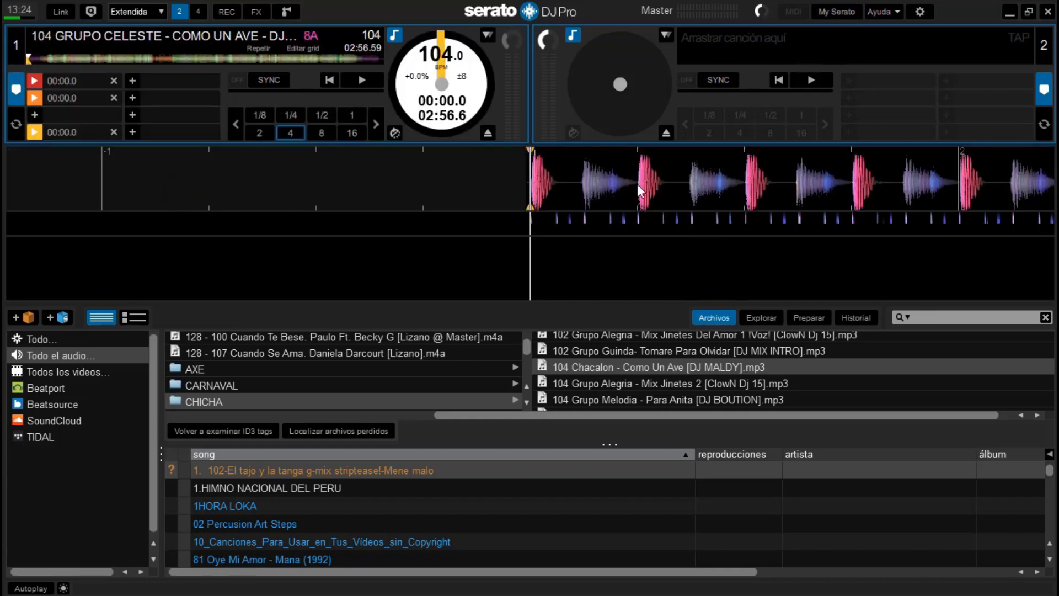
- Play deck 1 with a 4-beat loop and check the incoming signal in OBS Studio's audio mixer
{"action": "left_click", "coordinate": [297, 136]}
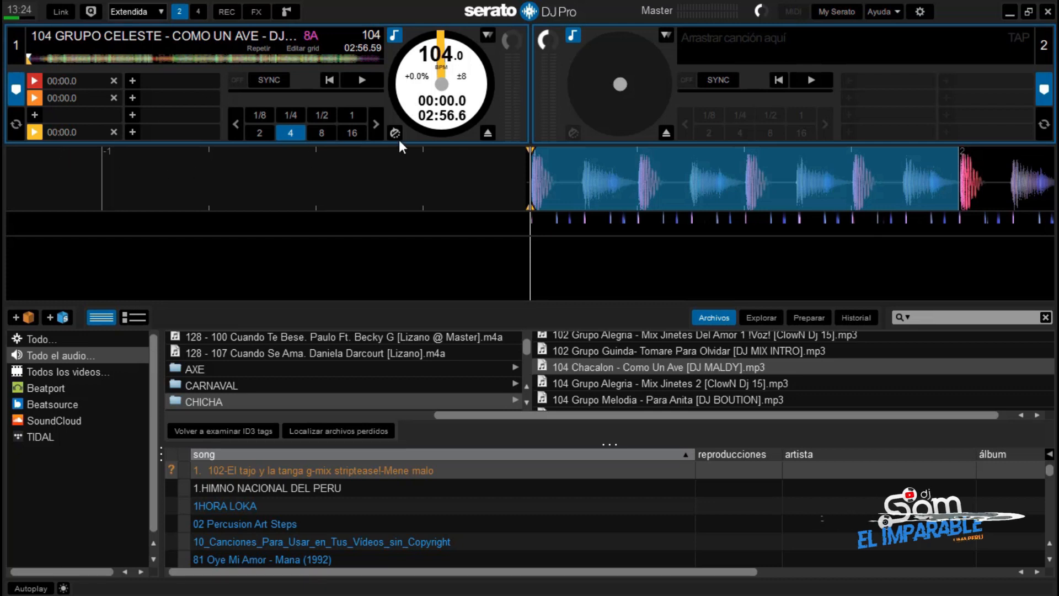
{"action": "key", "text": "space"}
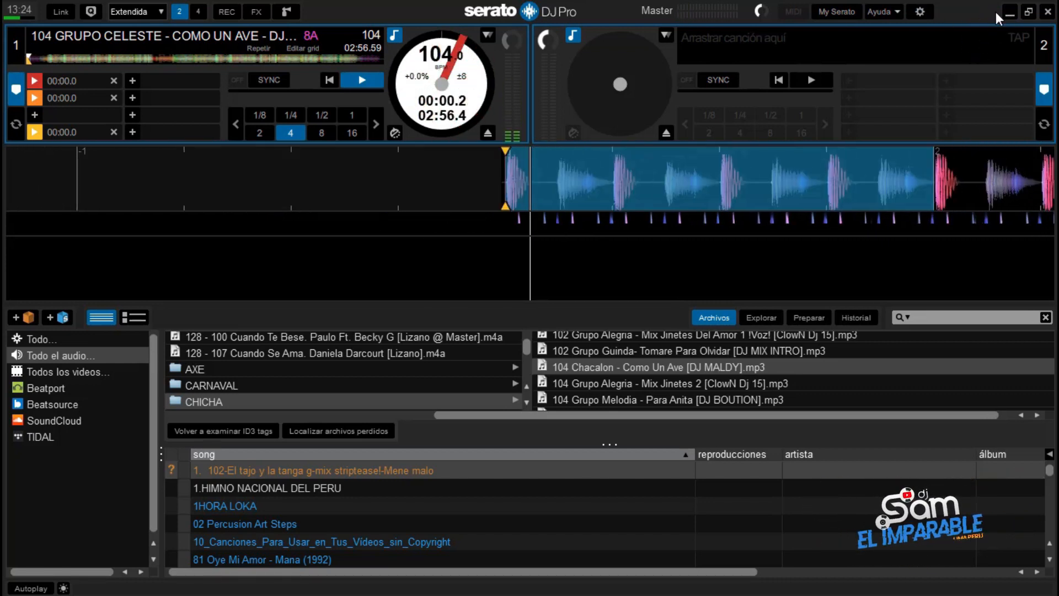
{"action": "left_click", "coordinate": [1011, 12]}
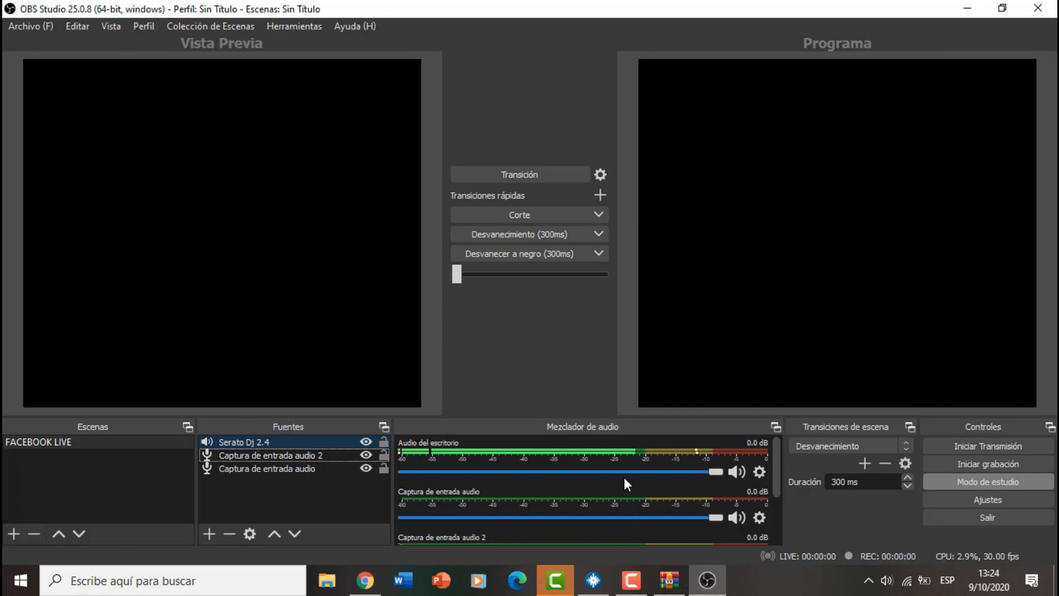
{"action": "mouse_move", "coordinate": [778, 470]}
{"action": "left_mouse_down"}
{"action": "mouse_move", "coordinate": [779, 486]}
{"action": "mouse_move", "coordinate": [777, 458]}
{"action": "left_mouse_up"}
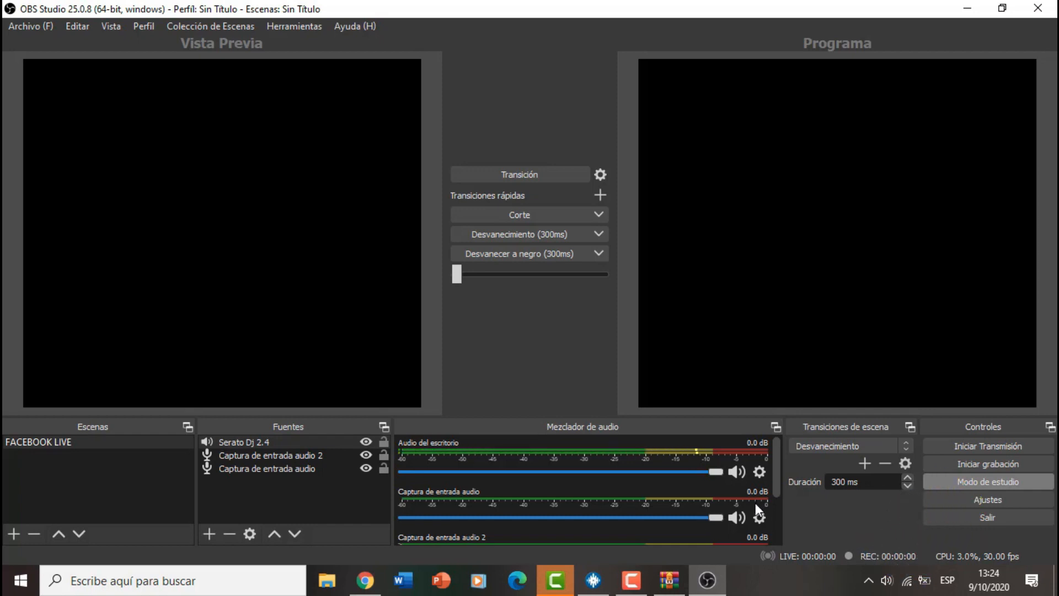
- Switch back to Serato DJ Pro and change the deck display layout to Horizontal
{"action": "left_click", "coordinate": [594, 583]}
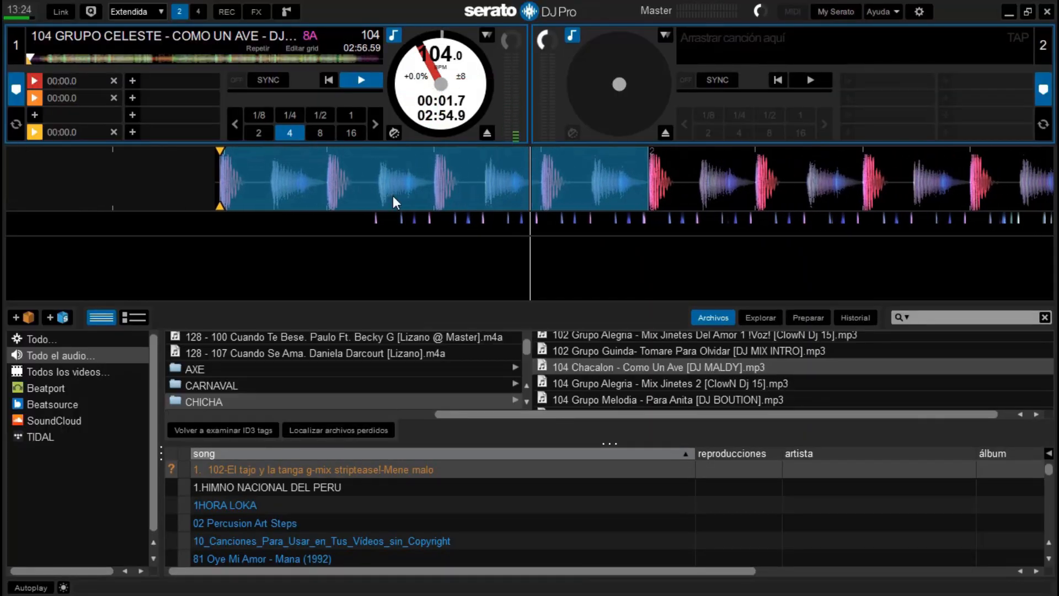
{"action": "key", "text": "1"}
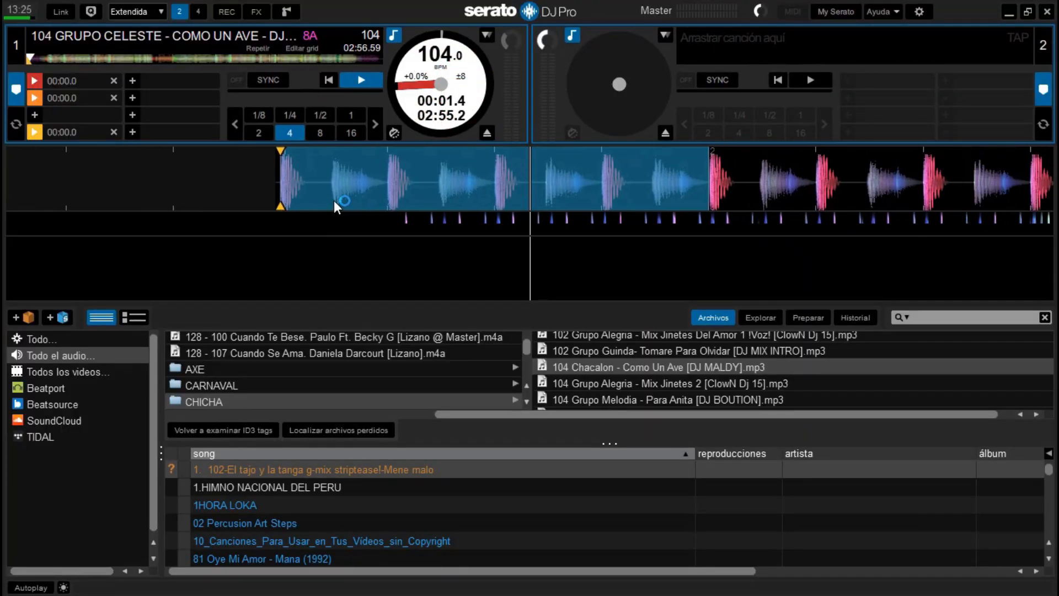
{"action": "left_click", "coordinate": [141, 12]}
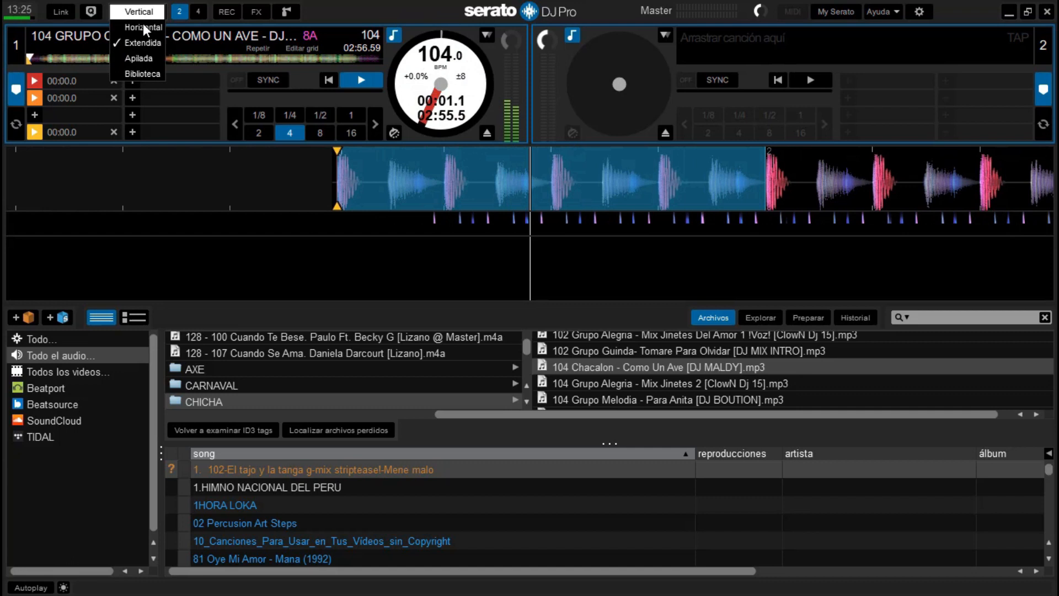
{"action": "left_click", "coordinate": [143, 28]}
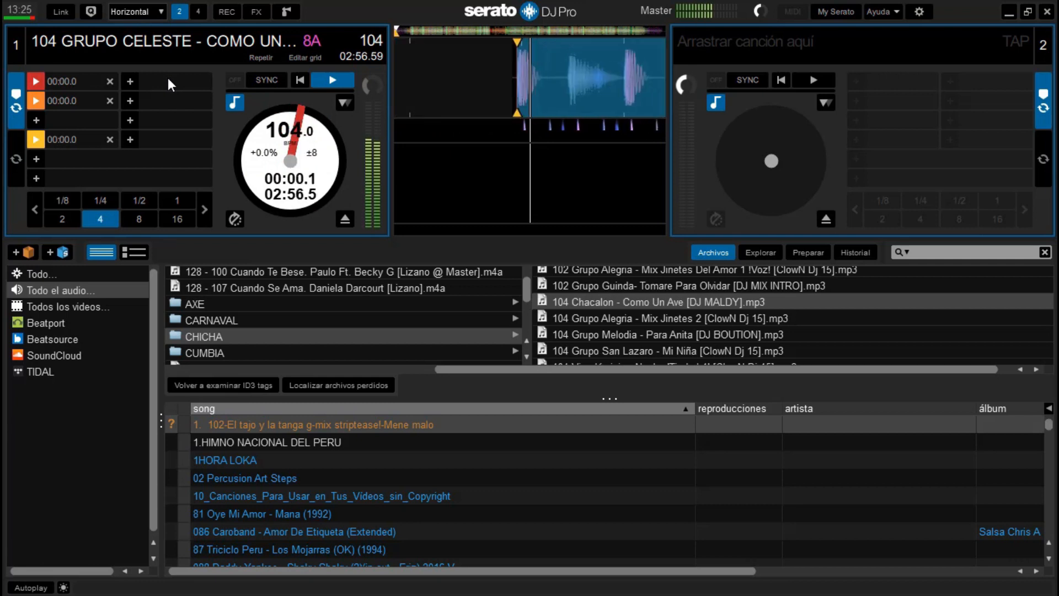
- Return to OBS Studio and mute Captura de entrada audio, Captura de entrada audio 2 and Mic/Aux in the audio mixer
{"action": "left_click", "coordinate": [1008, 11]}
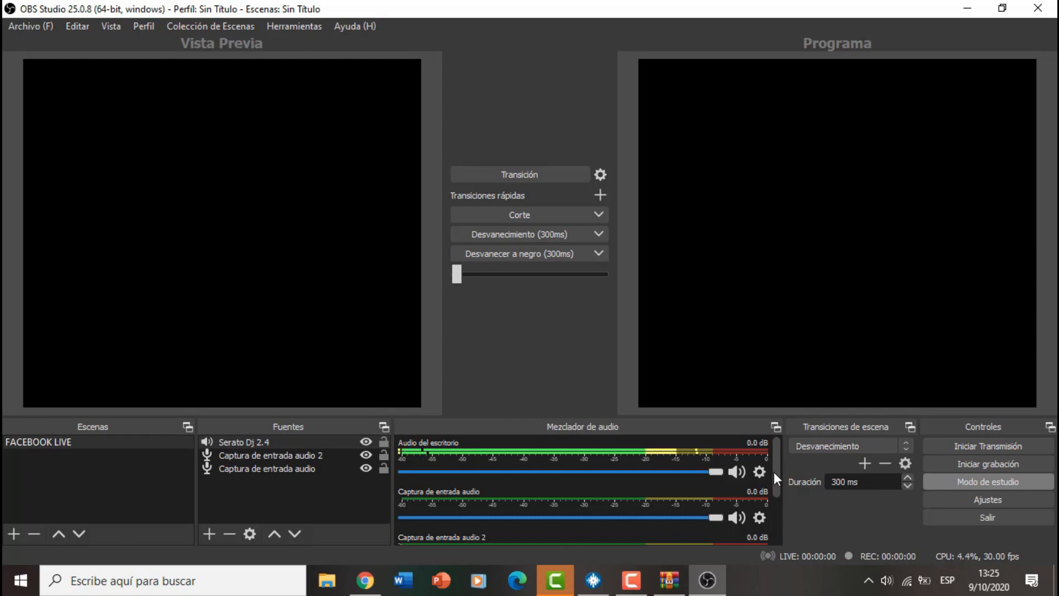
{"action": "scroll", "coordinate": [778, 486], "scroll_direction": "down", "scroll_amount": 2}
{"action": "left_click", "coordinate": [734, 477]}
{"action": "left_click", "coordinate": [736, 523]}
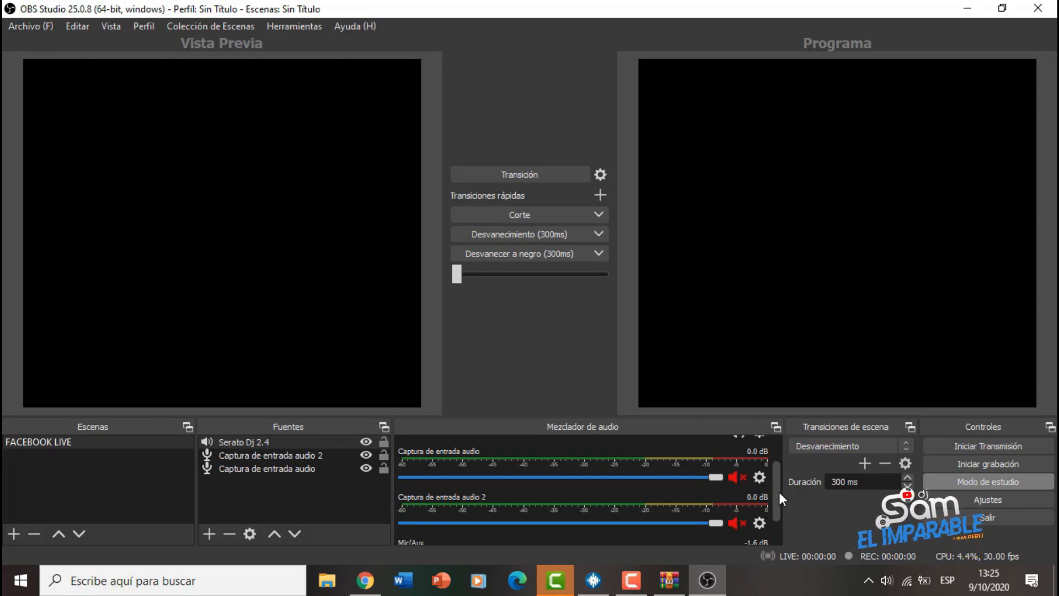
{"action": "scroll", "coordinate": [779, 497], "scroll_direction": "down", "scroll_amount": 2}
{"action": "left_click", "coordinate": [738, 532]}
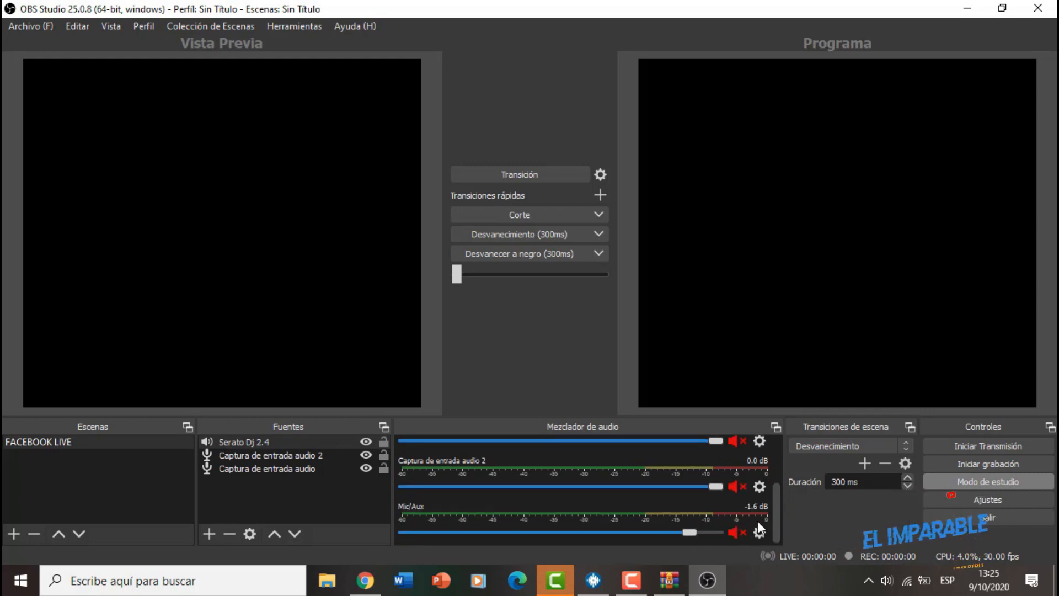
{"action": "scroll", "coordinate": [776, 485], "scroll_direction": "up", "scroll_amount": 3}
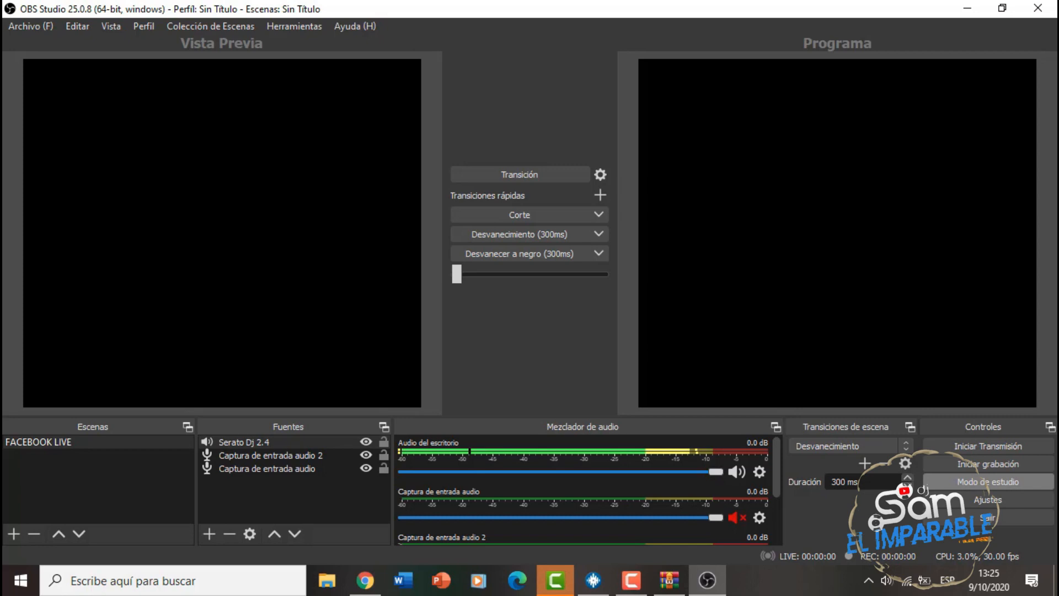
- Stop the track on deck 1 in Serato DJ Pro and go back to OBS Studio to check the mixer levels
{"action": "left_click", "coordinate": [595, 581]}
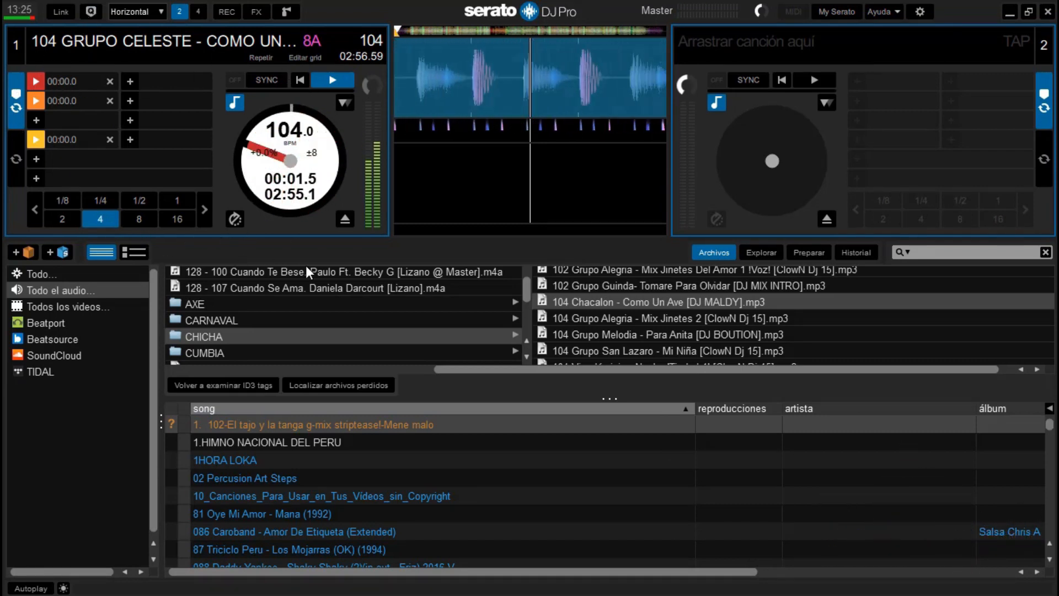
{"action": "key", "text": "i"}
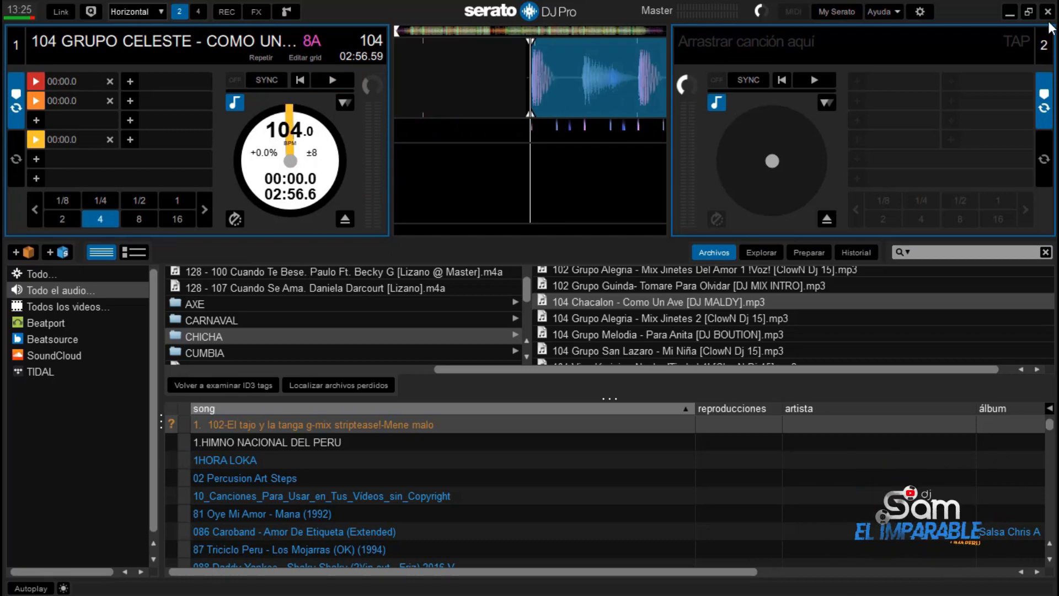
{"action": "left_click", "coordinate": [1010, 12]}
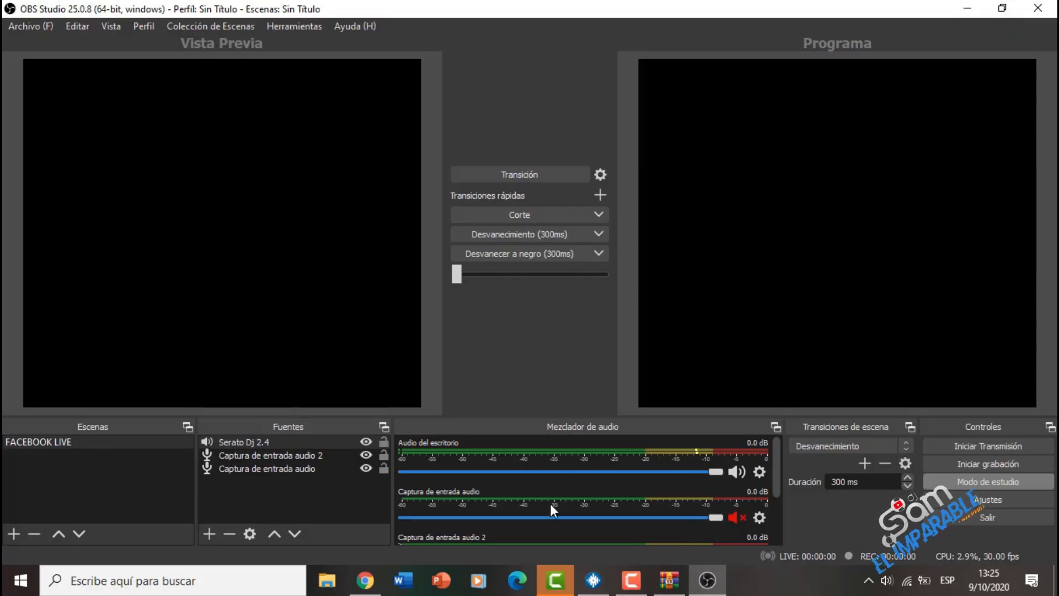